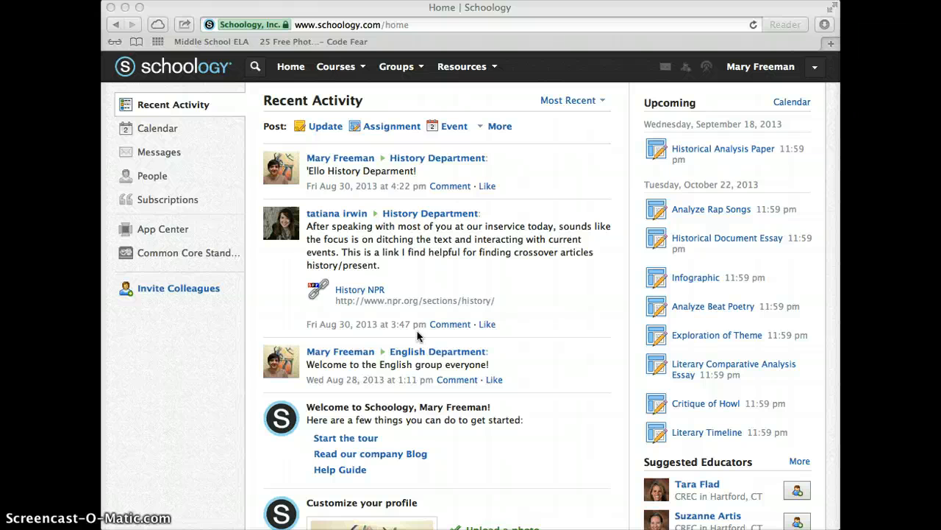
- Open the Eng. 7 course from the courses list
click(355, 72)
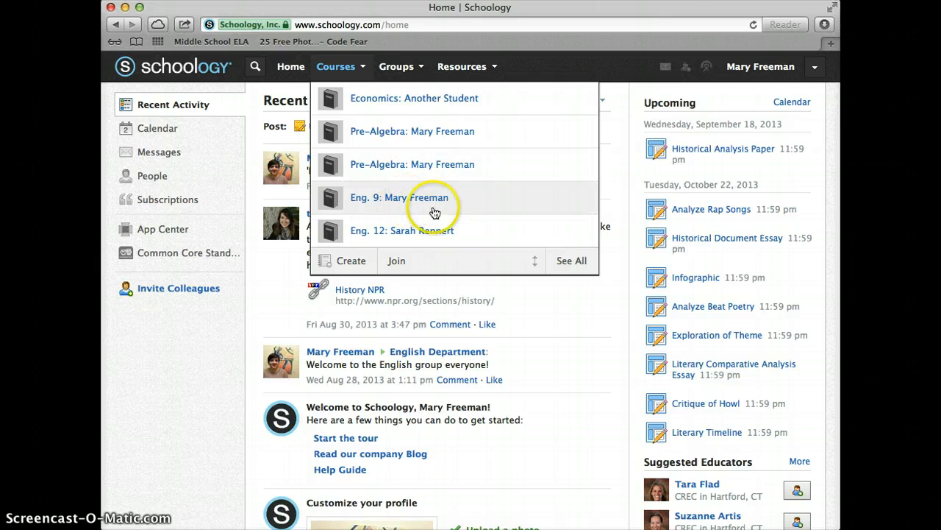
scroll(478, 212, down, 5)
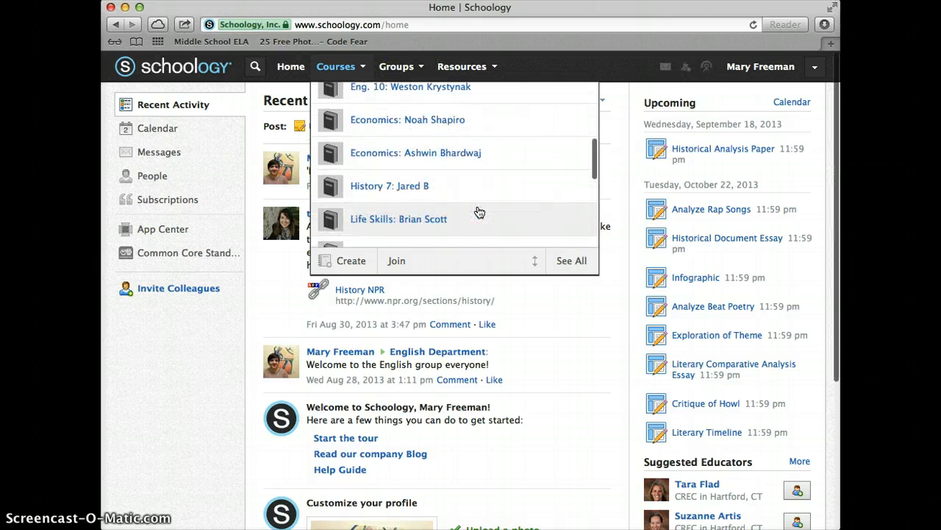
scroll(479, 211, down, 4)
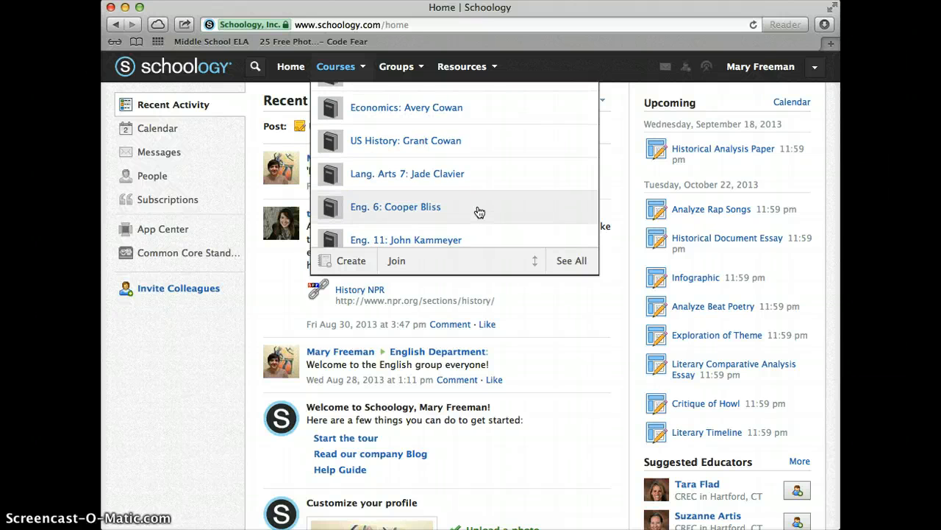
scroll(476, 212, down, 3)
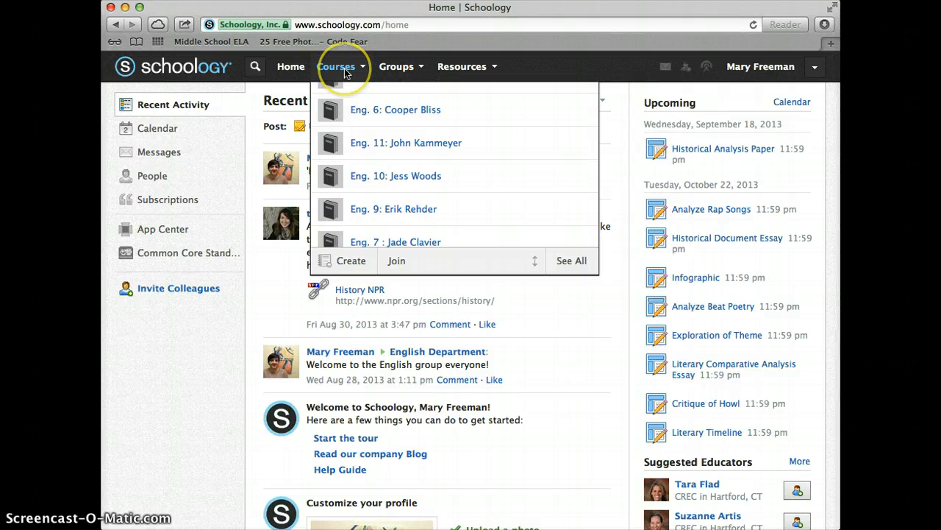
scroll(513, 170, down, 4)
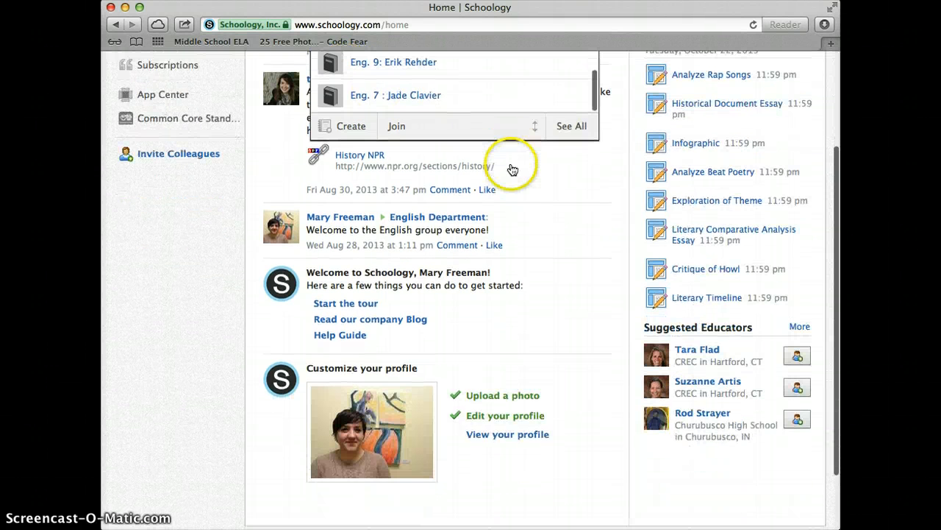
scroll(525, 95, up, 2)
scroll(529, 96, down, 2)
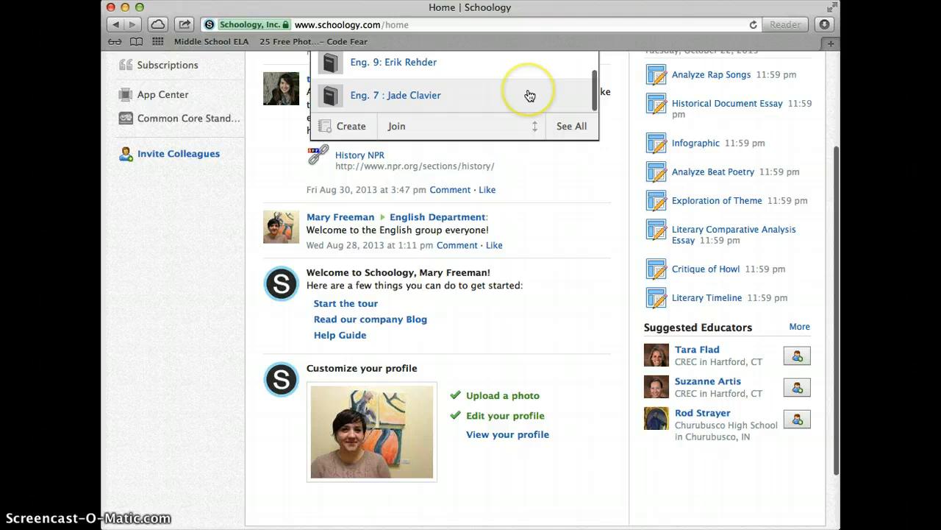
click(393, 94)
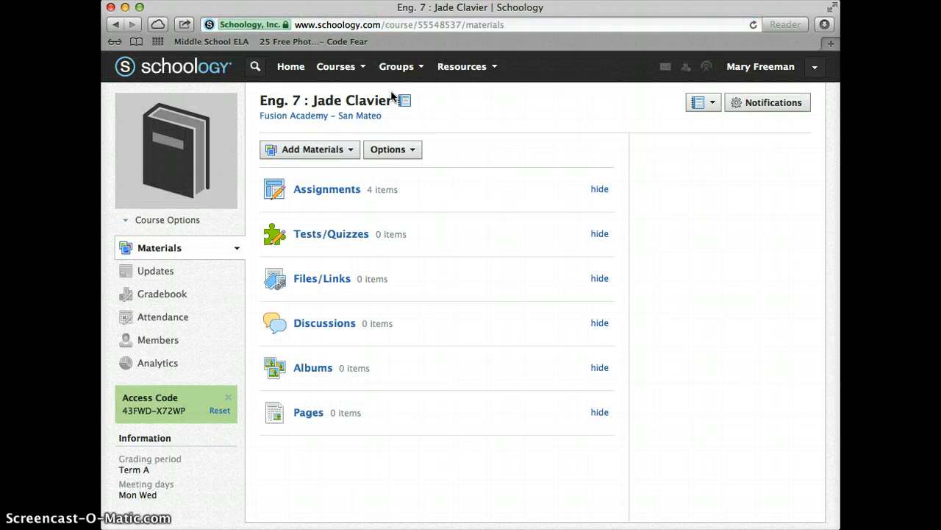
- Open the course's assignments and expand and collapse the past Term A assignments list
click(335, 194)
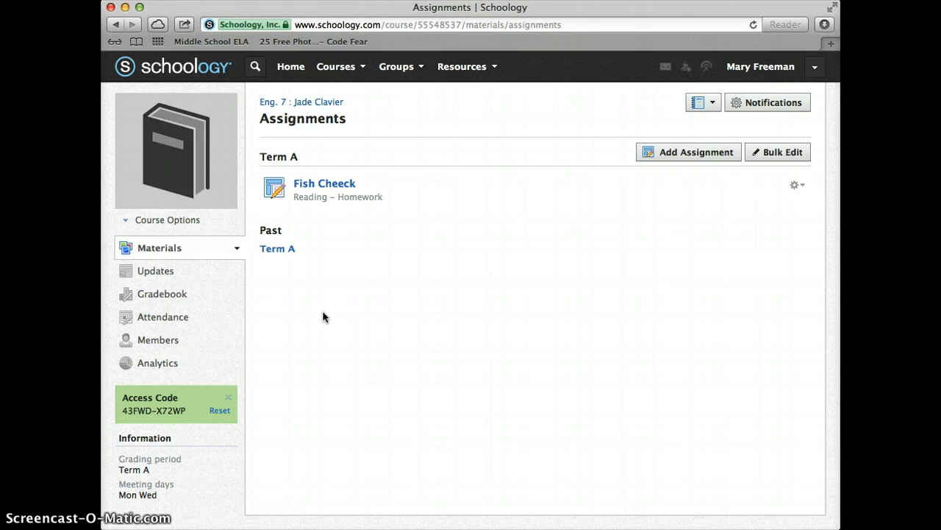
click(275, 250)
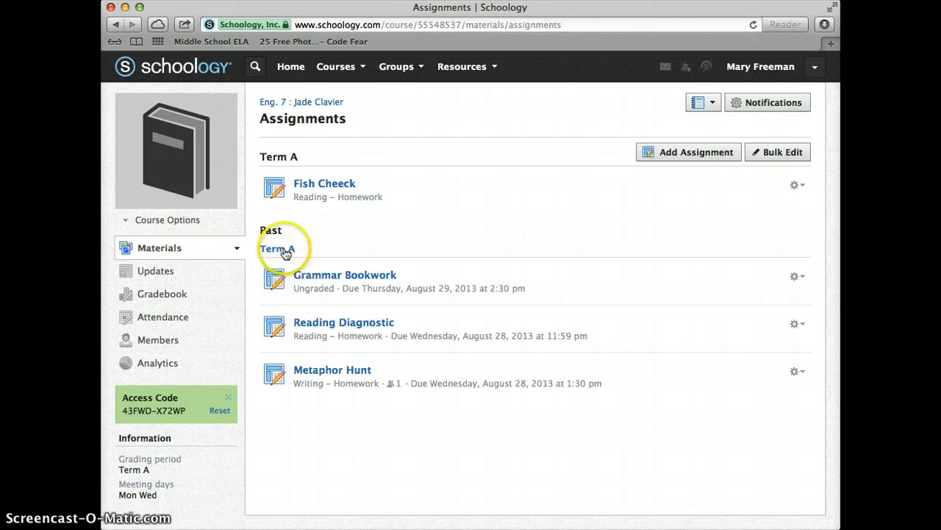
click(283, 249)
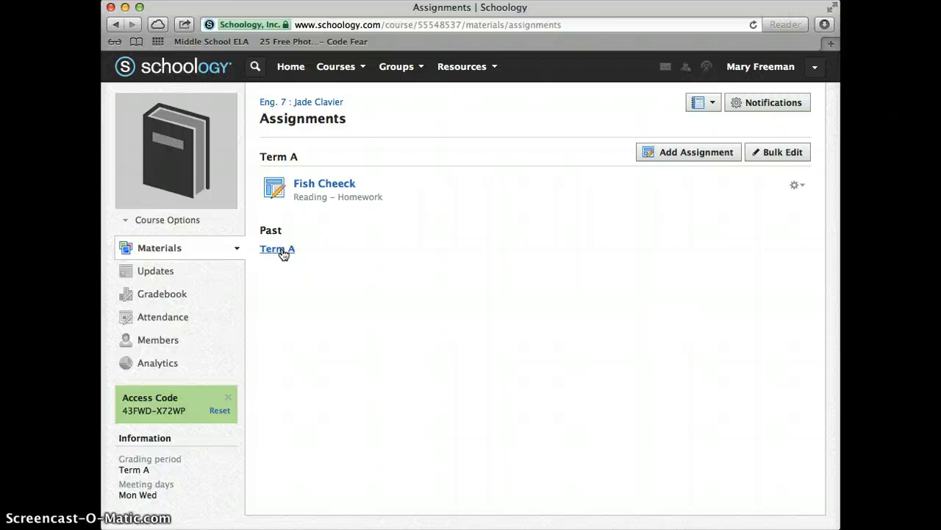
click(282, 250)
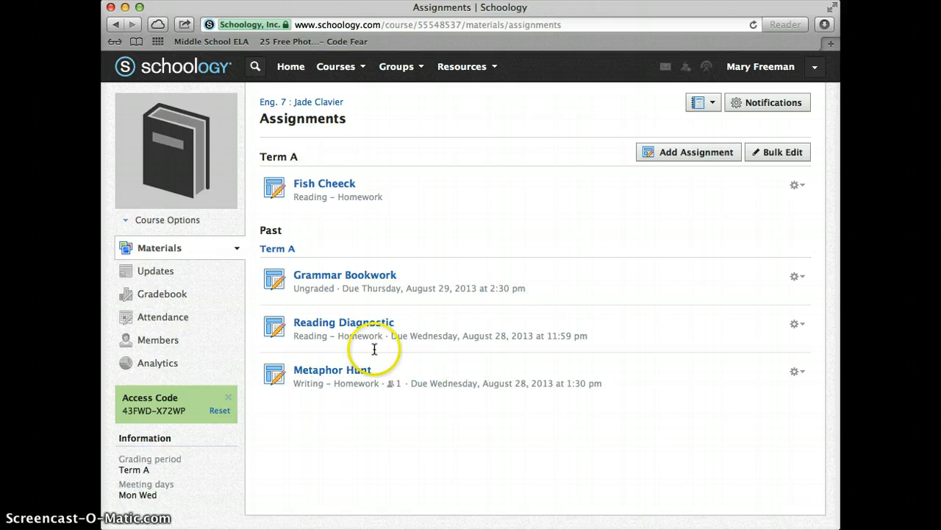
click(286, 250)
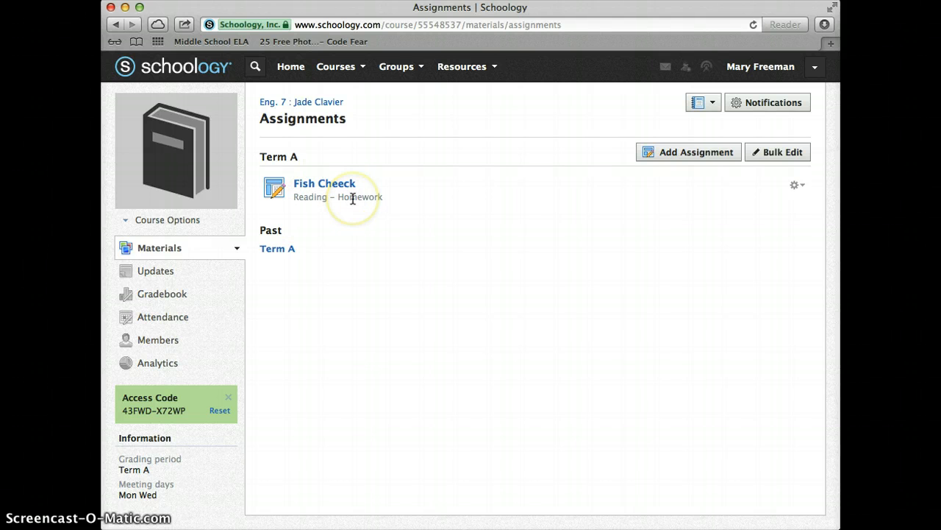
- Start a new assignment named Ender's Game Reading Questions
click(662, 153)
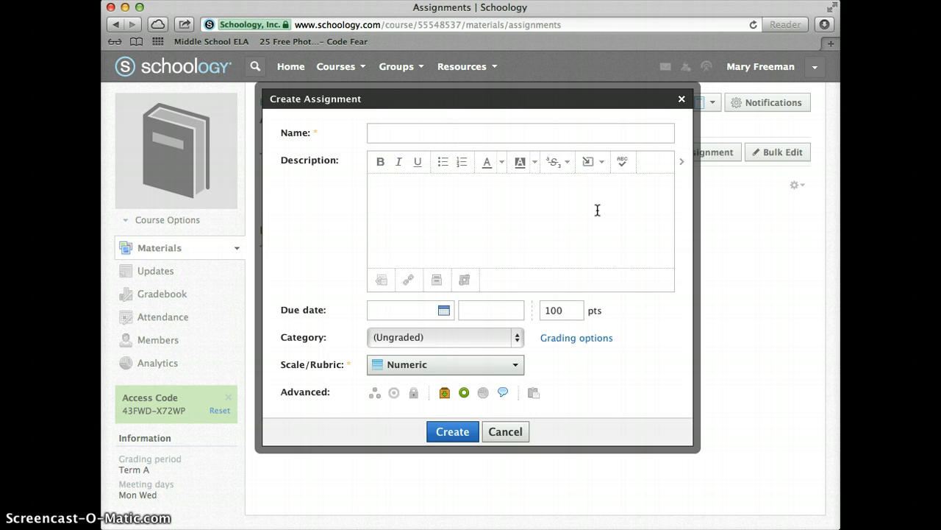
text(Ender's Game Reading Questions)
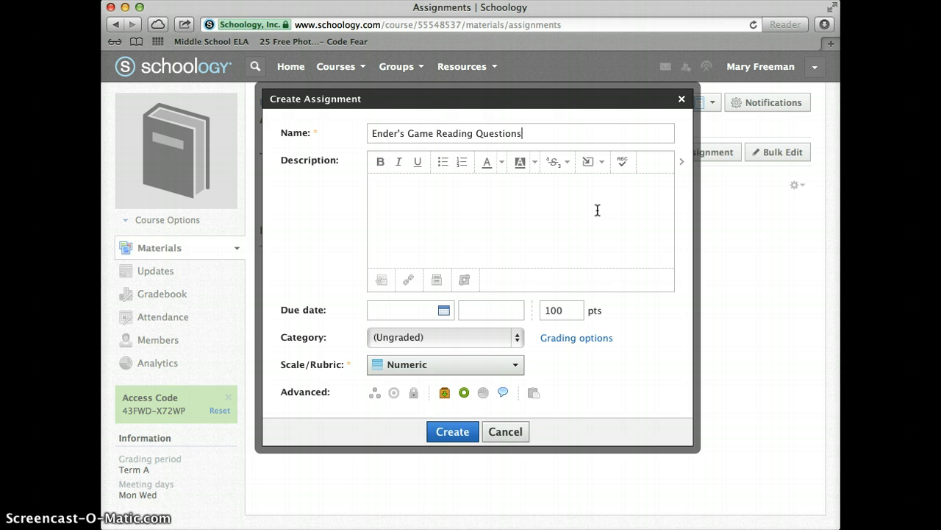
- Write the description "Yellow literature book, pg. 485 questions 1-13"
click(392, 185)
text(Yellow literature book, pg. 485 que)
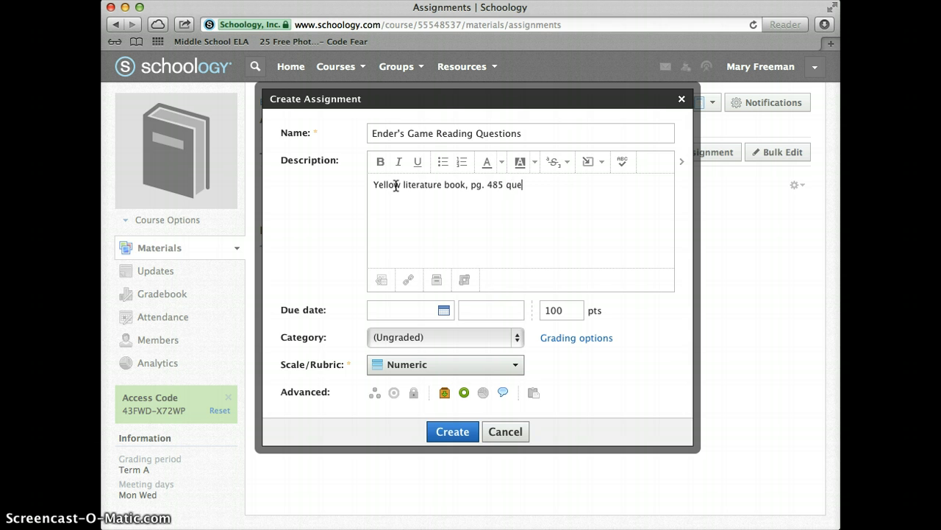
text(stions 1-13)
click(557, 263)
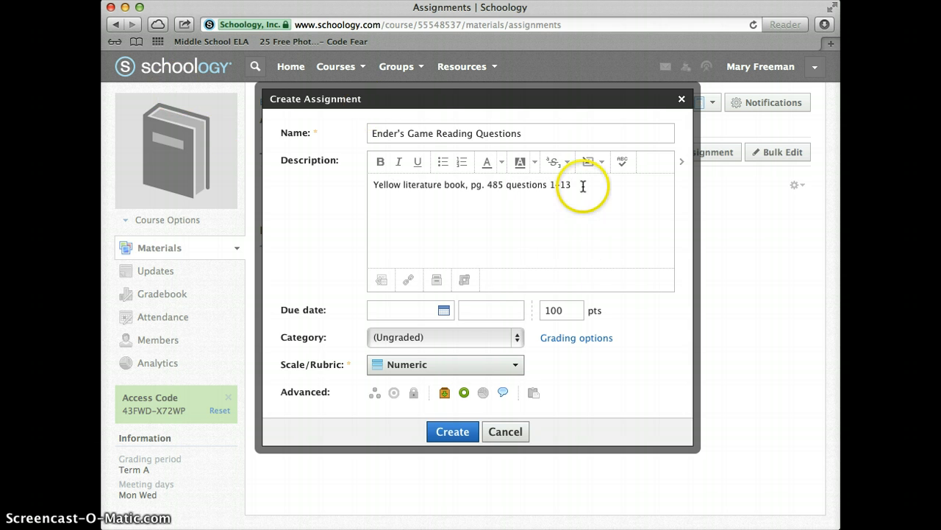
- Replace the description with "Finish the worksheet I gave."
drag(333, 189, 344, 182)
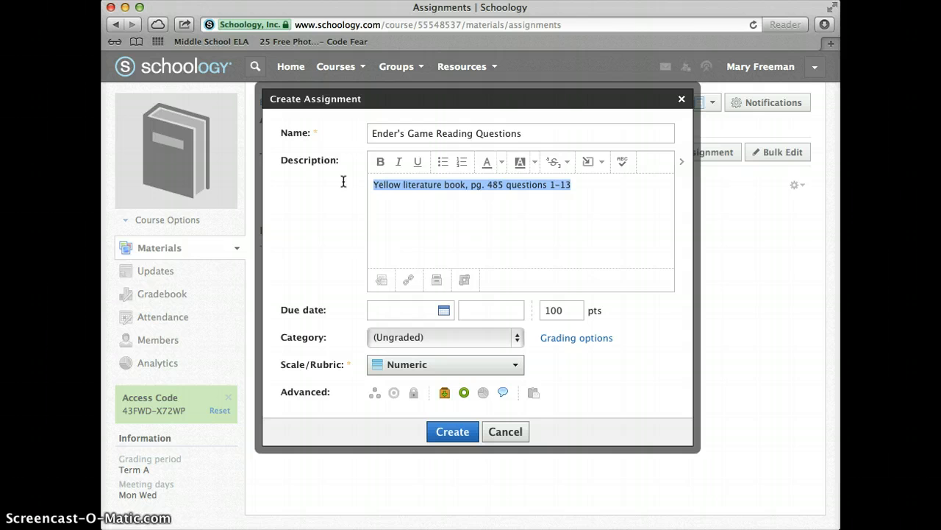
key(BackSpace)
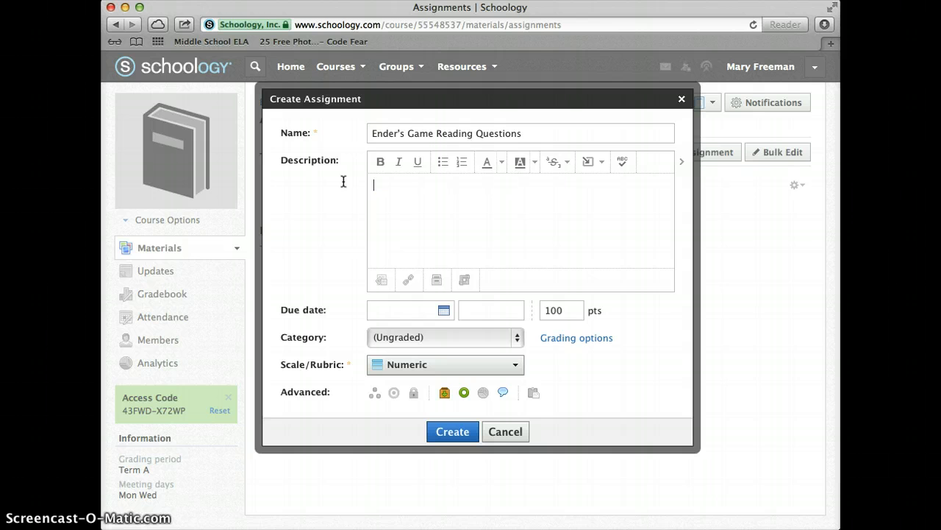
text(Finish the worksheet I gave.)
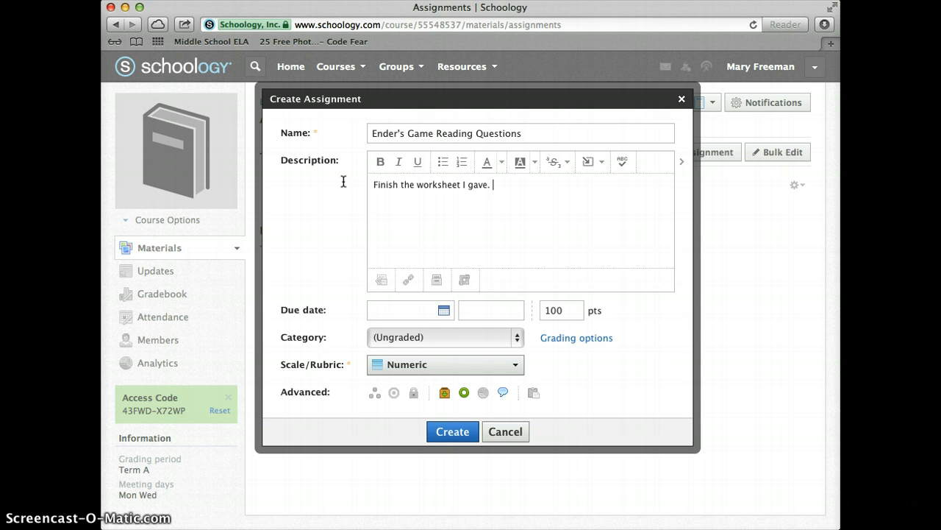
- Clear the description text
drag(509, 196, 377, 177)
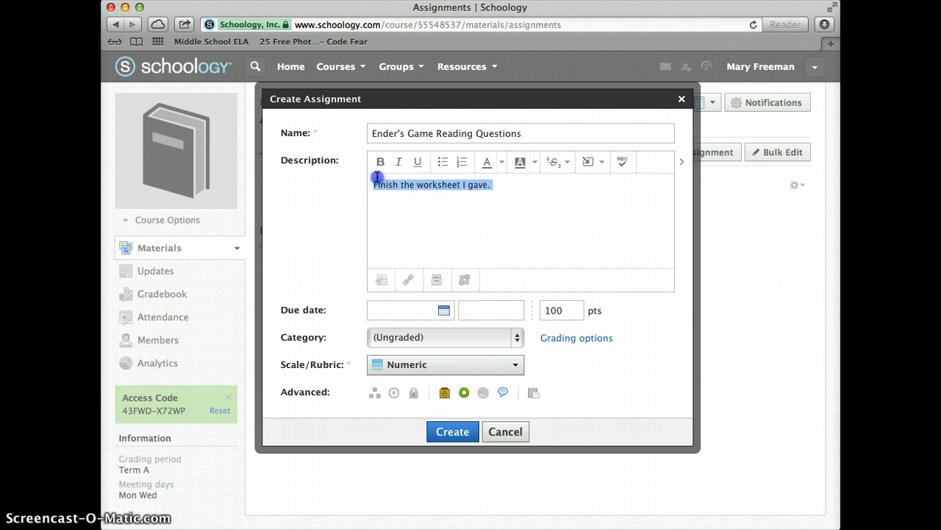
key(BackSpace)
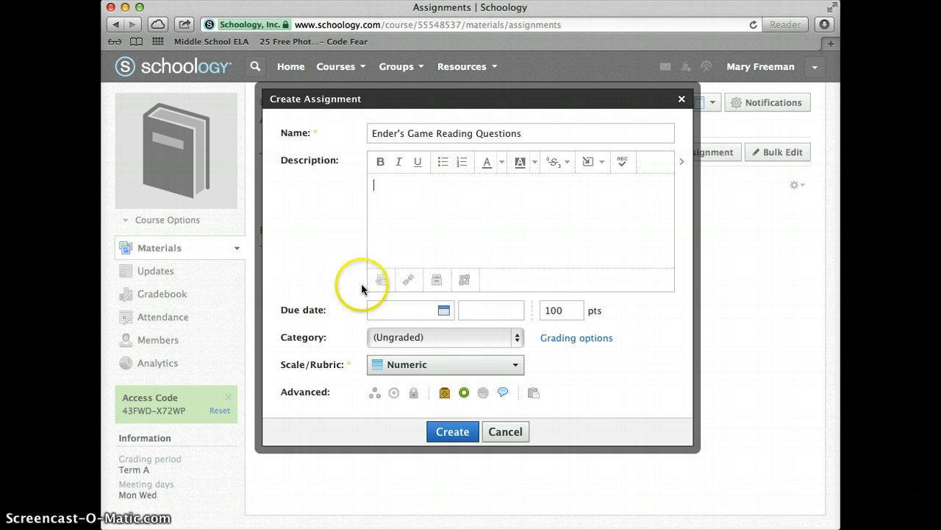
- Open the file upload and link/embed attachment dialogs and close each without attaching anything
click(382, 286)
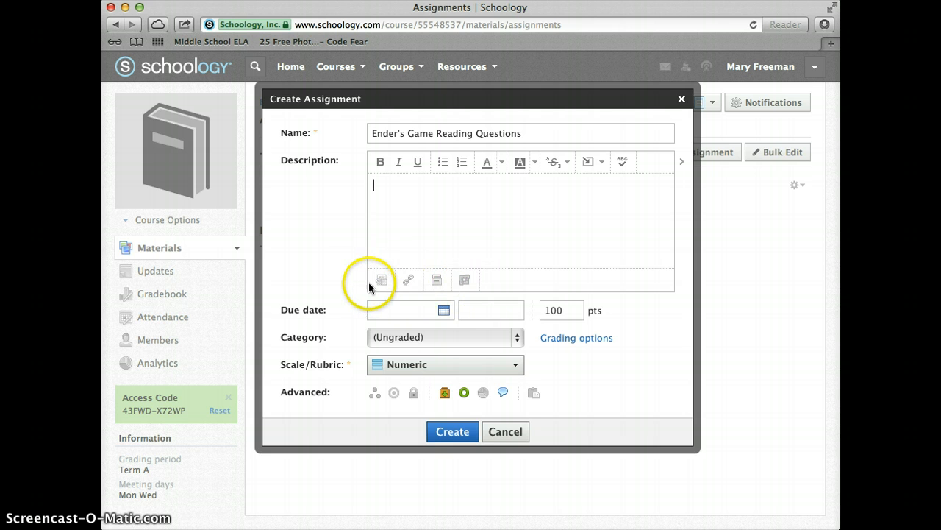
click(382, 285)
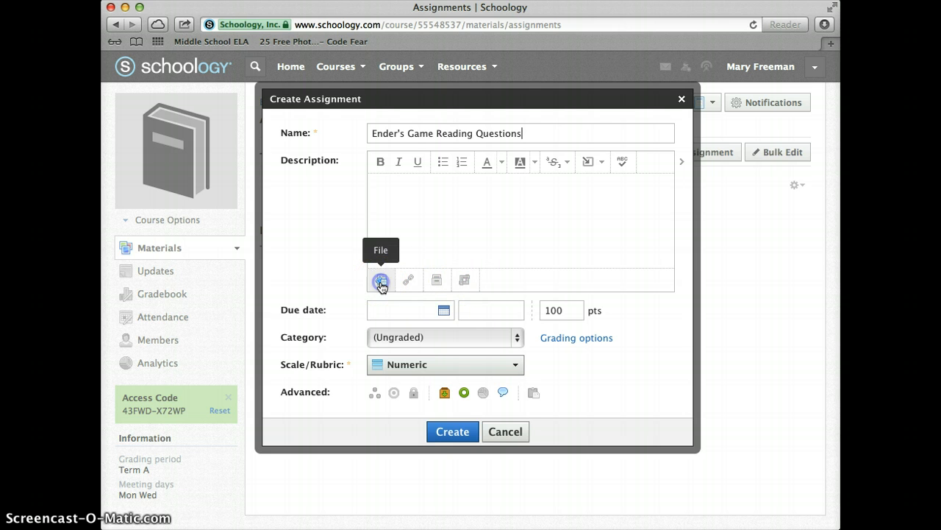
click(388, 220)
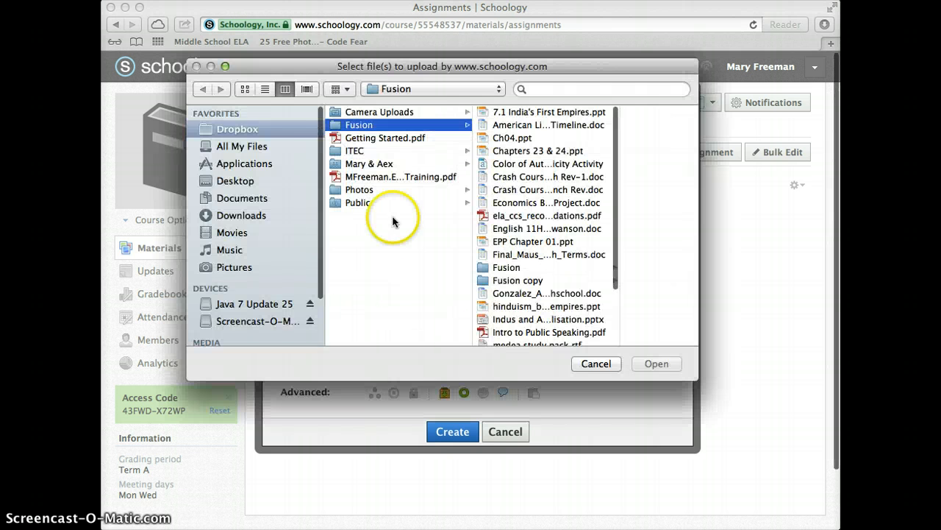
click(608, 365)
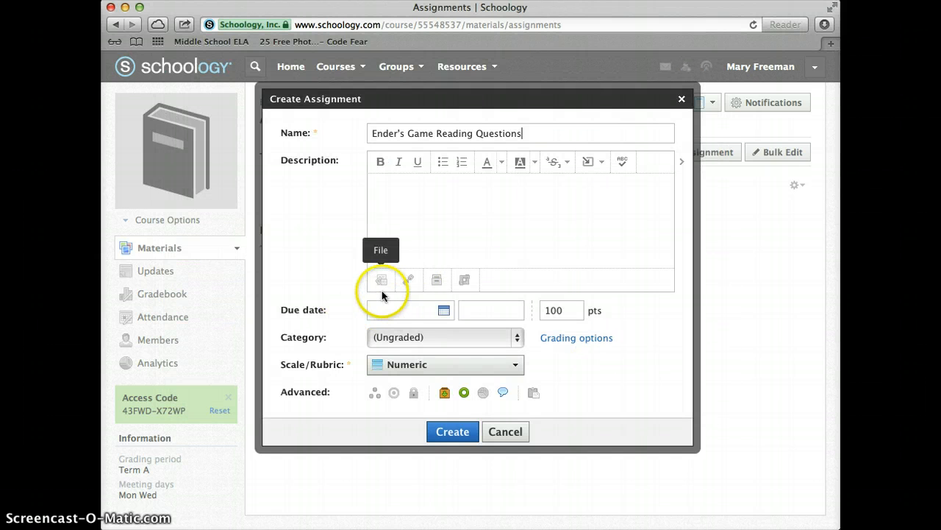
click(409, 281)
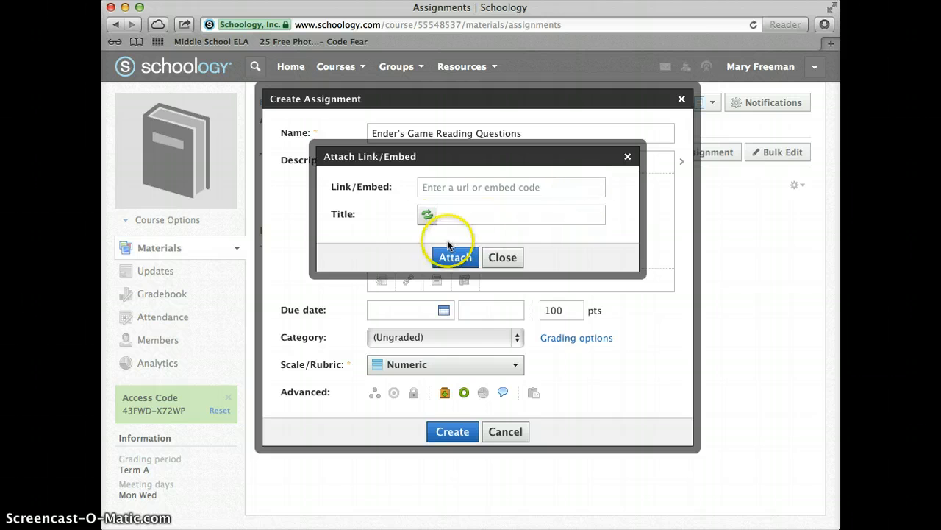
click(519, 257)
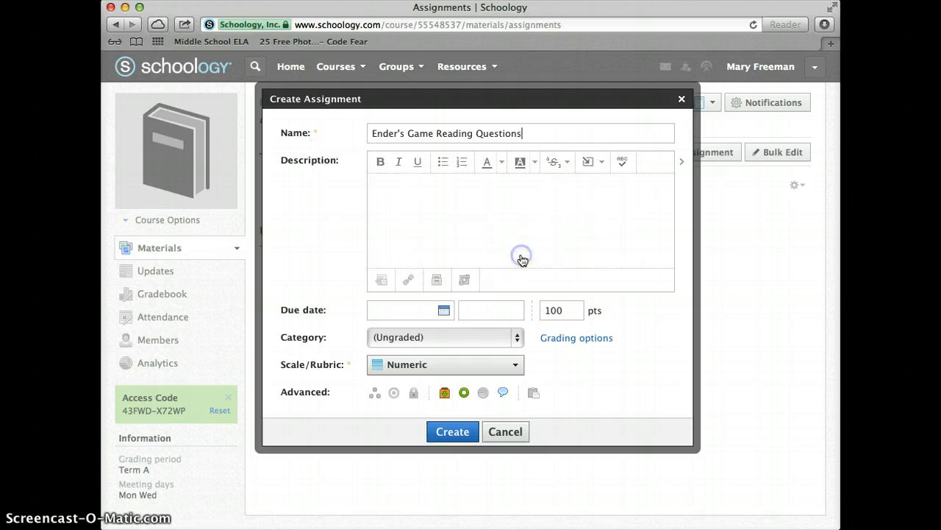
- Browse the group resources into English Department > Research > Research Tutorials and try to attach its activity
click(444, 284)
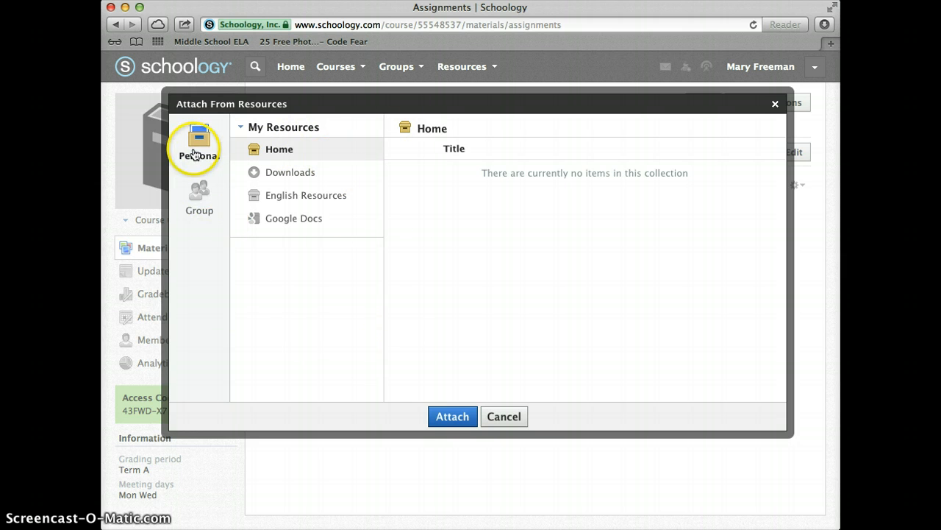
click(201, 204)
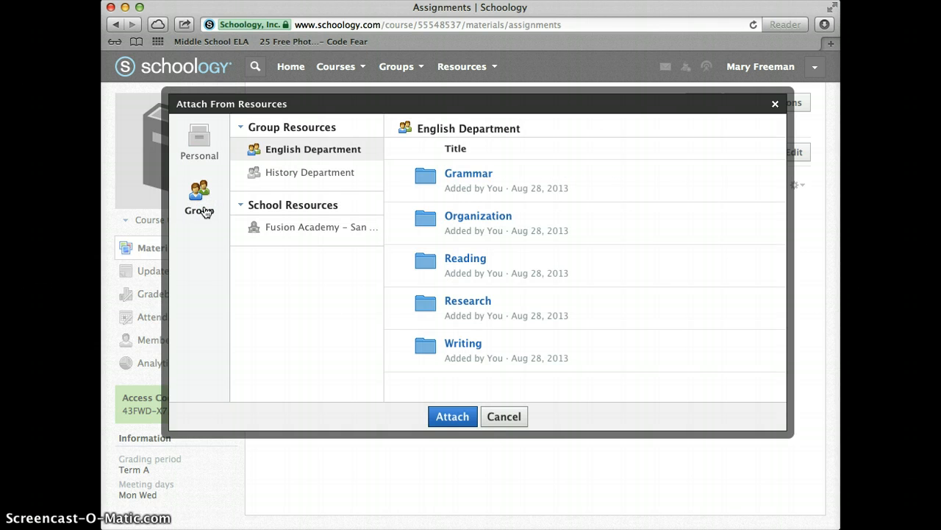
click(312, 171)
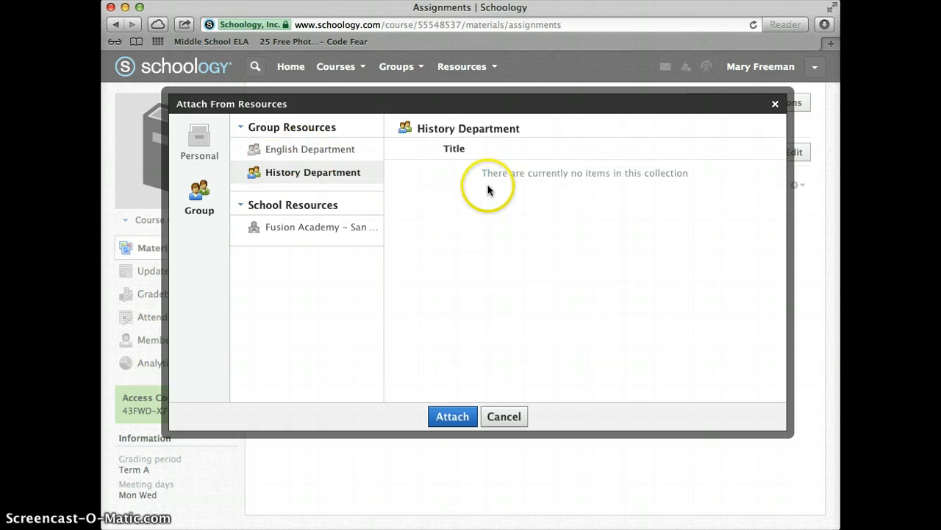
click(281, 151)
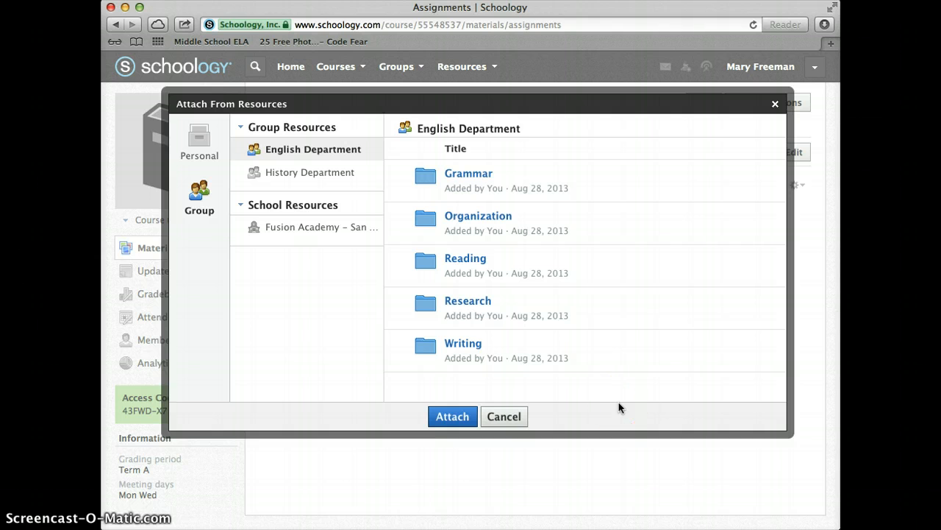
click(469, 302)
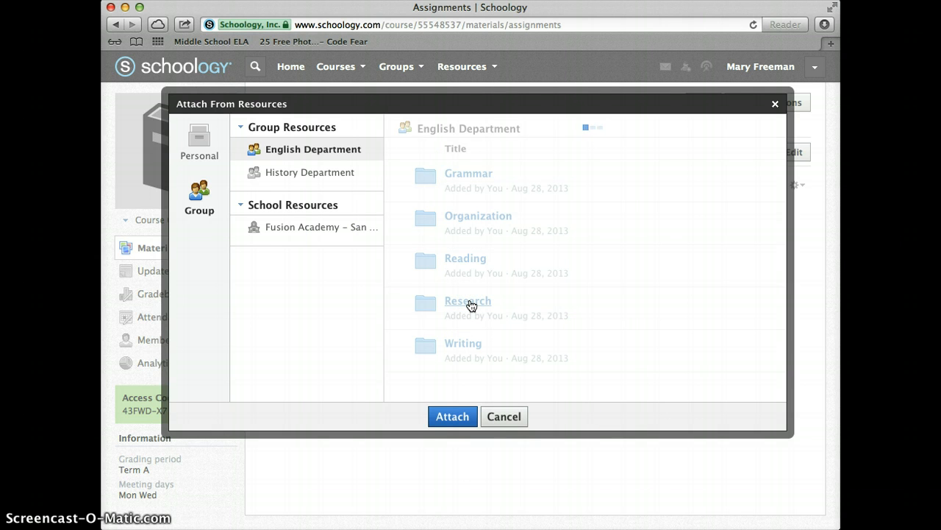
click(519, 130)
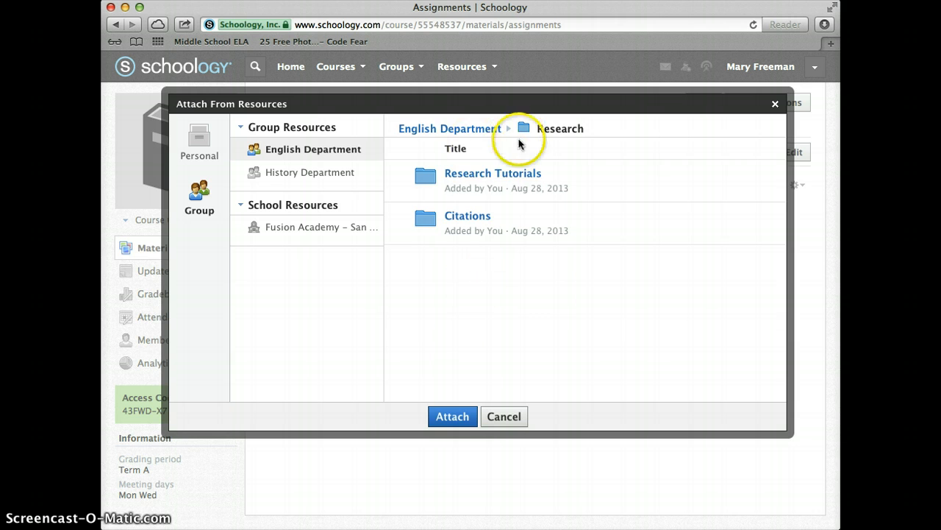
click(494, 177)
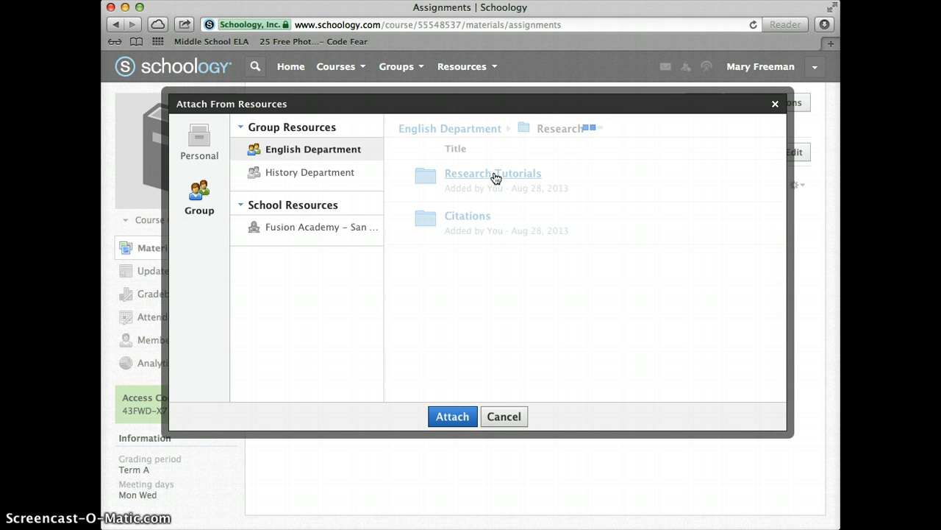
click(487, 173)
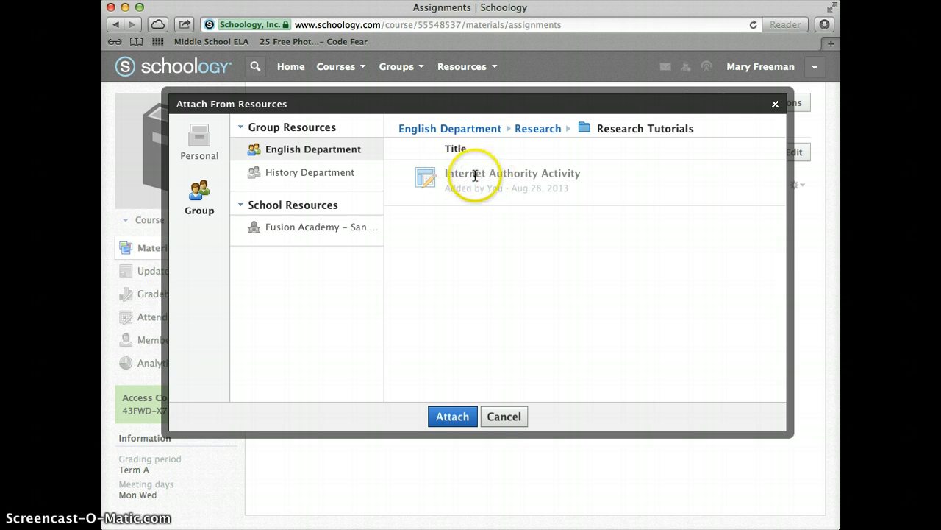
click(451, 415)
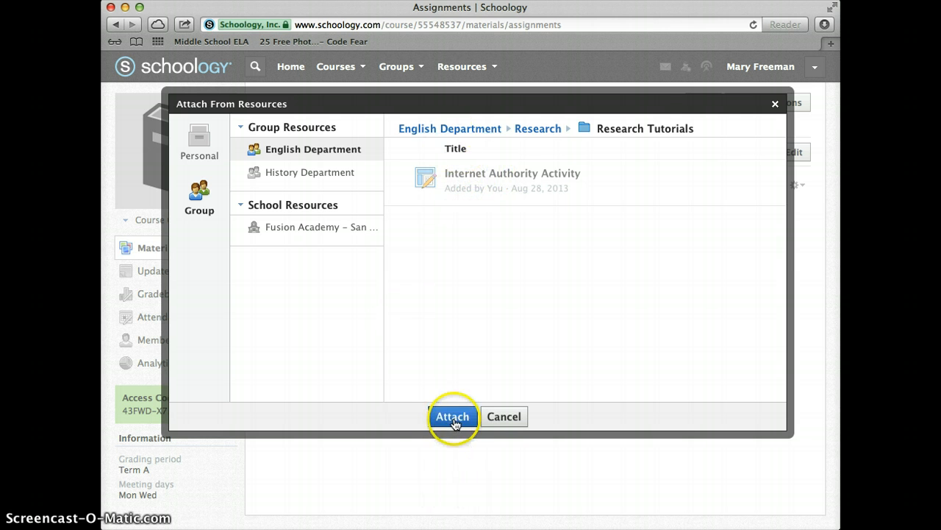
click(452, 418)
- Browse the personal Google Docs resources and cancel the resource attachment dialog
click(188, 125)
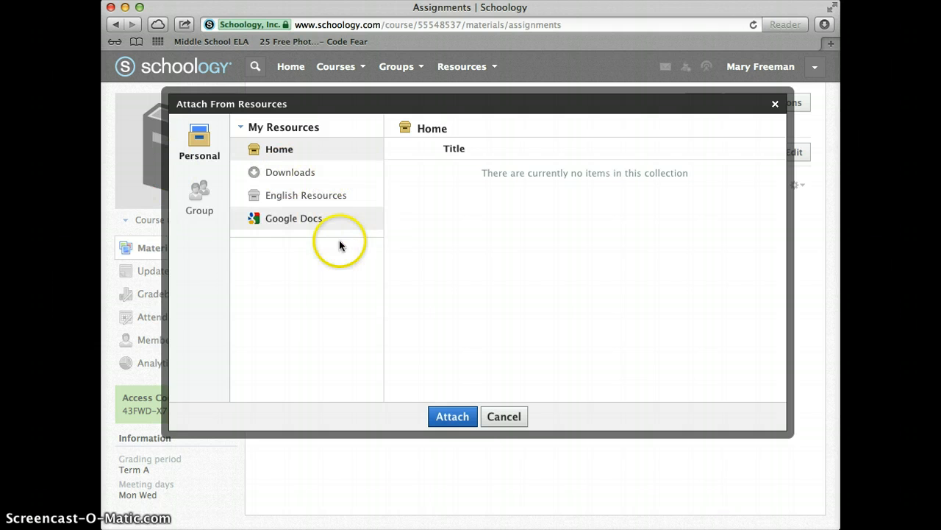
click(302, 221)
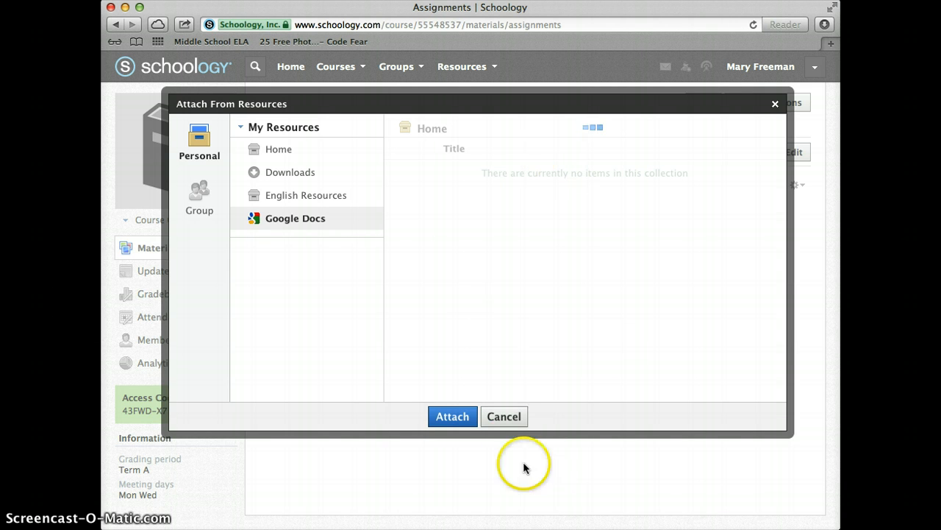
click(505, 416)
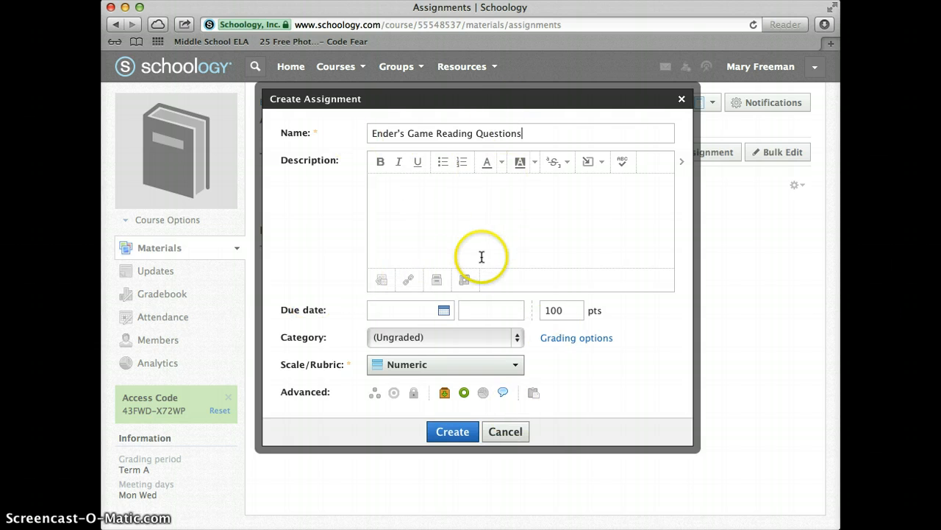
- Set the due date to 9/04/13 and the due time to 02:30PM
click(445, 309)
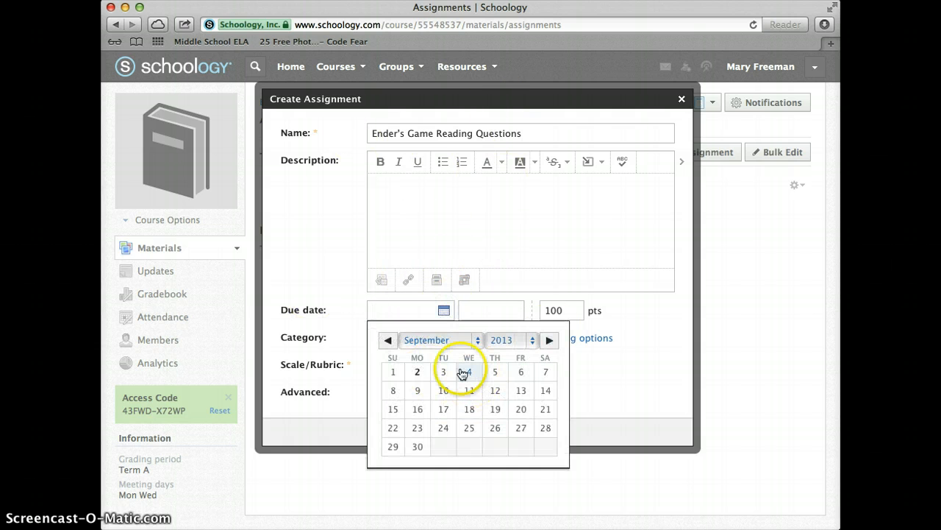
click(465, 367)
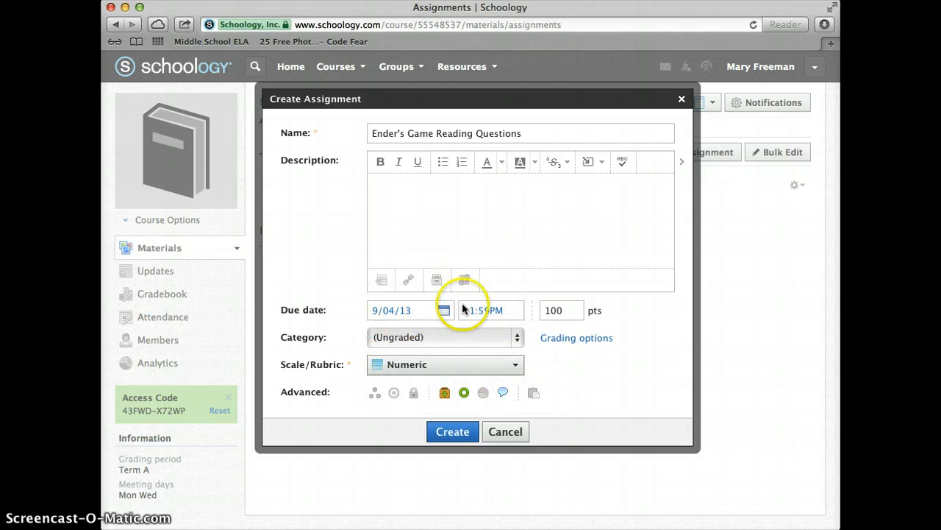
drag(465, 310, 484, 313)
click(484, 312)
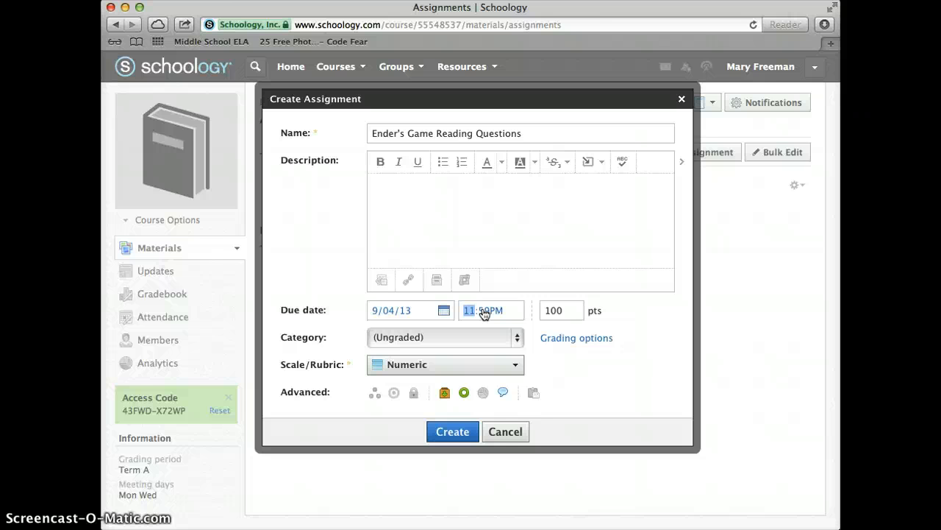
text(2)
click(484, 312)
text(30)
- Set the assignment's points to 20
key(Tab)
text(15)
key(BackSpace)
key(BackSpace)
text(20)
- Create a new category named "Grammar - Homework" for the assignment
click(391, 337)
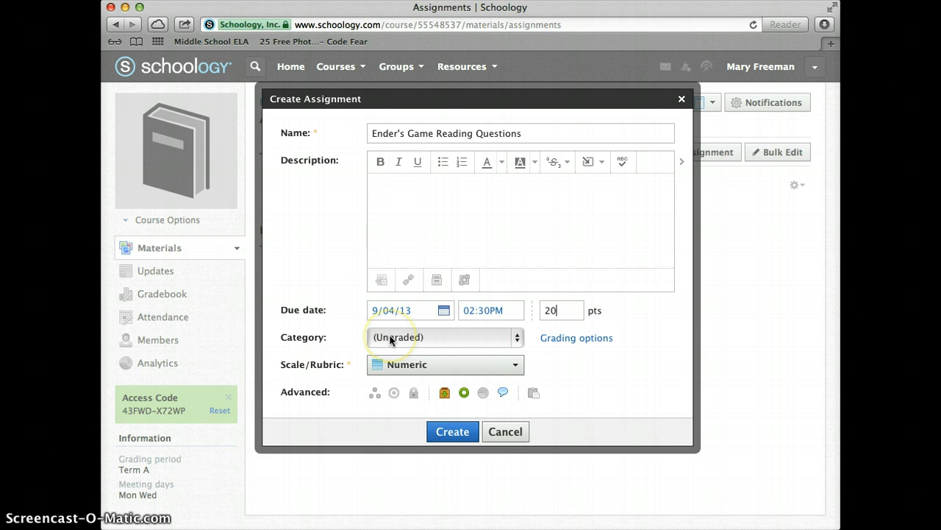
click(398, 335)
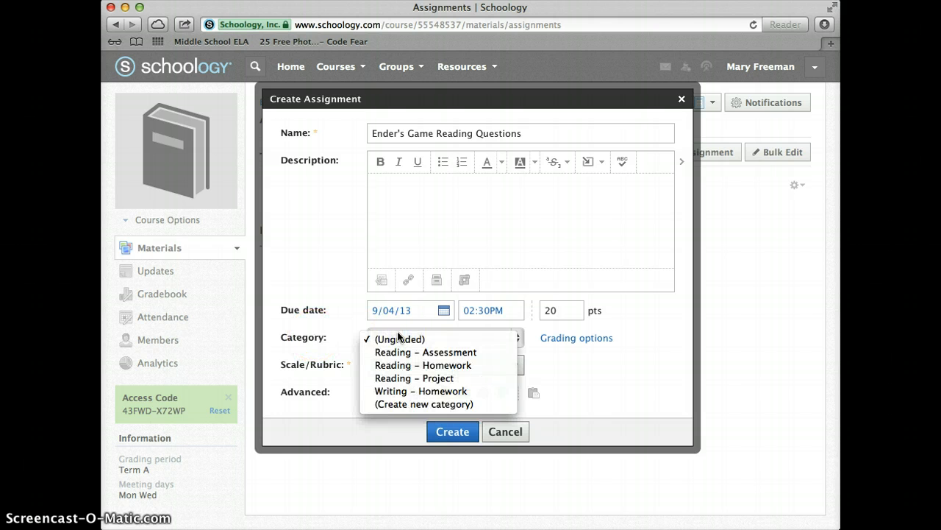
drag(398, 336, 398, 409)
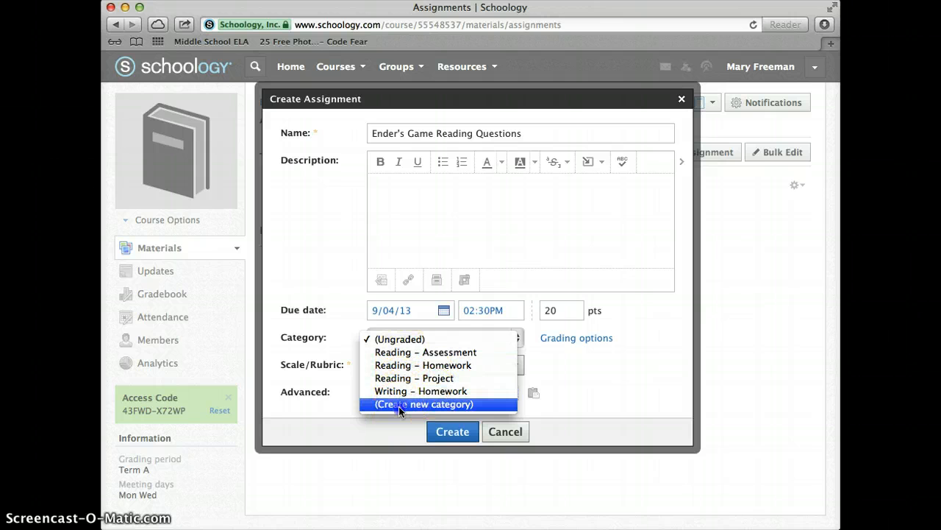
drag(398, 406, 398, 406)
click(431, 338)
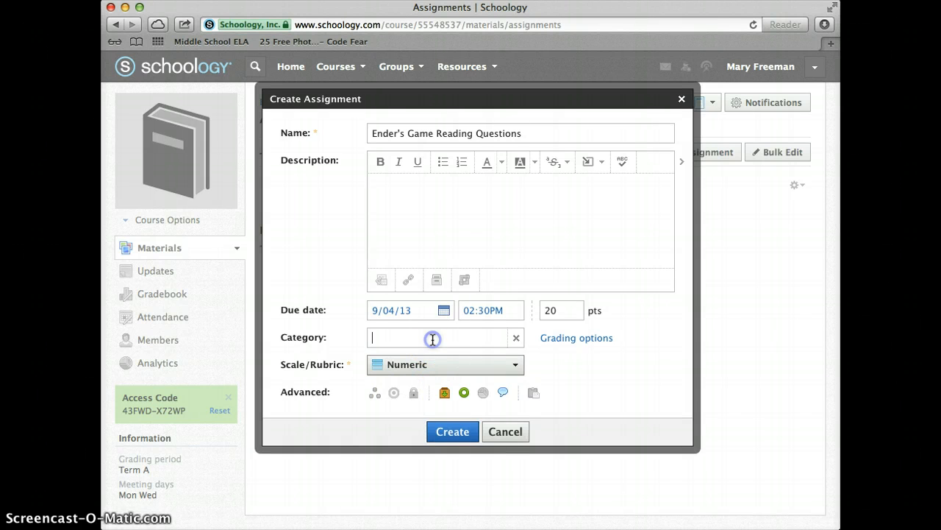
text(Grammar - Homework)
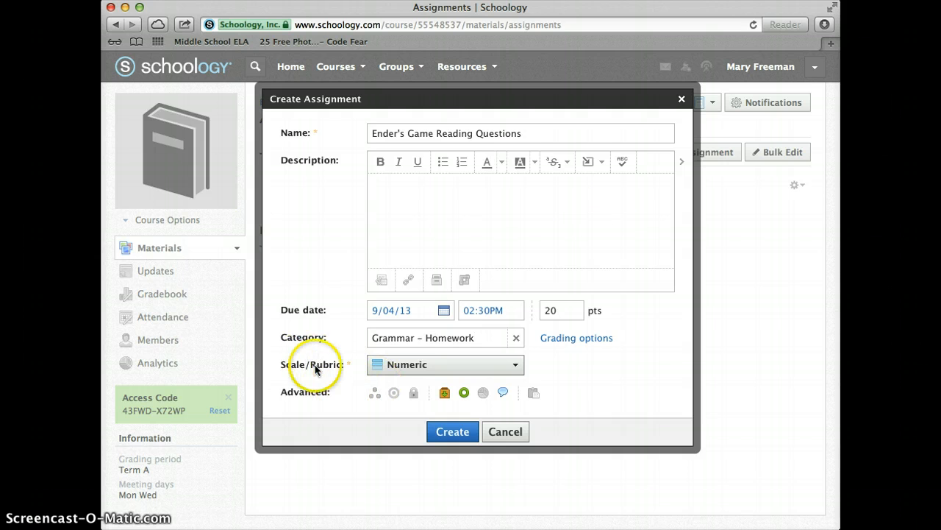
- Start a new rubric named Ender with an Organization criterion and a second criterion row, then cancel it
click(403, 363)
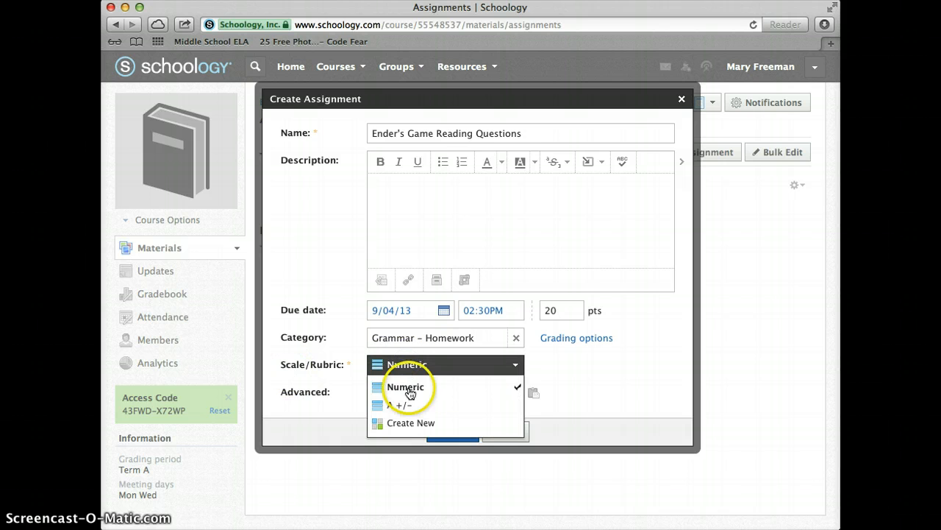
click(414, 424)
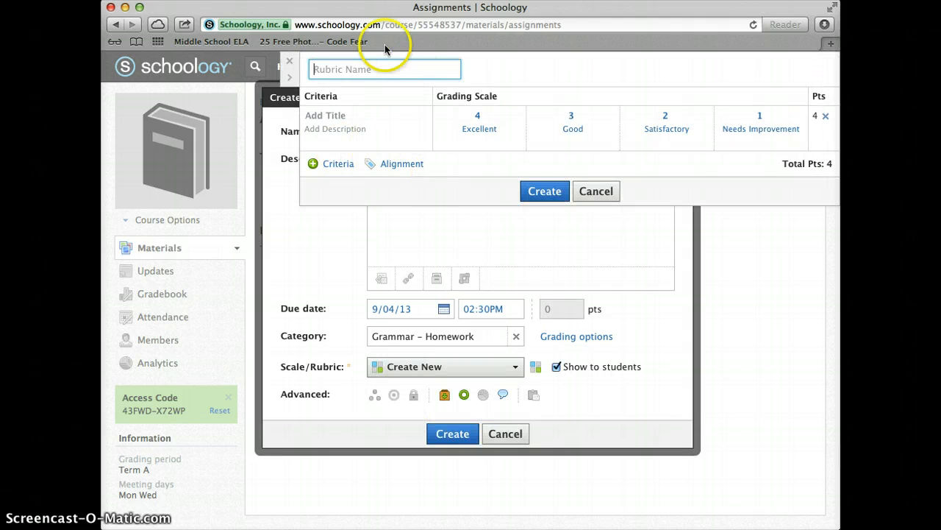
text(Ender)
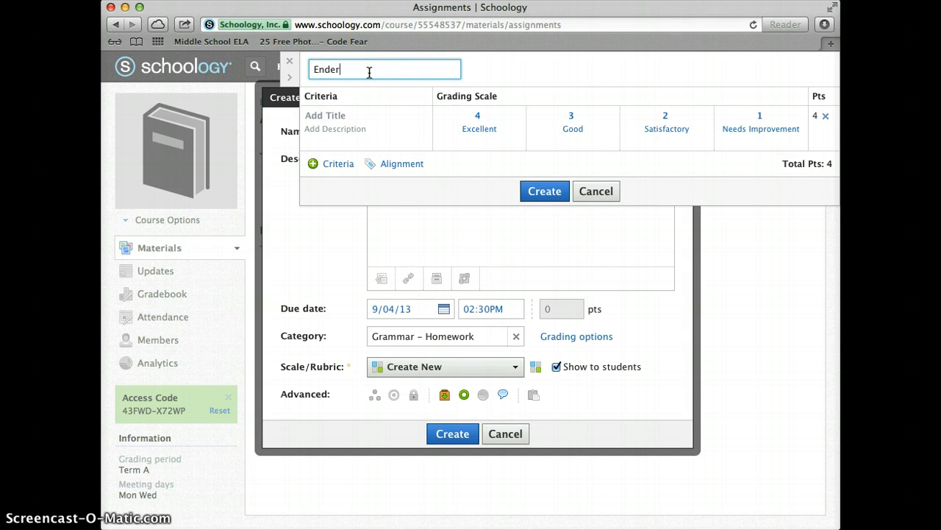
click(327, 118)
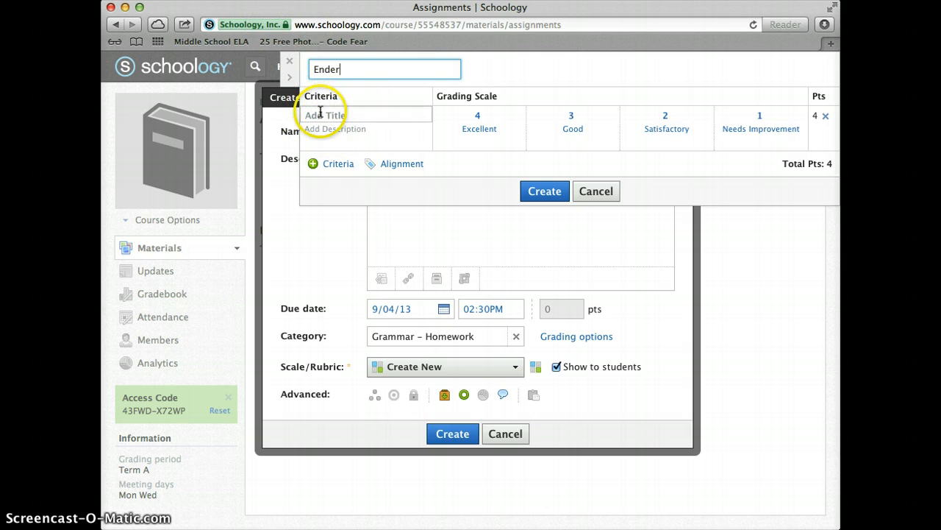
click(320, 113)
text(Org)
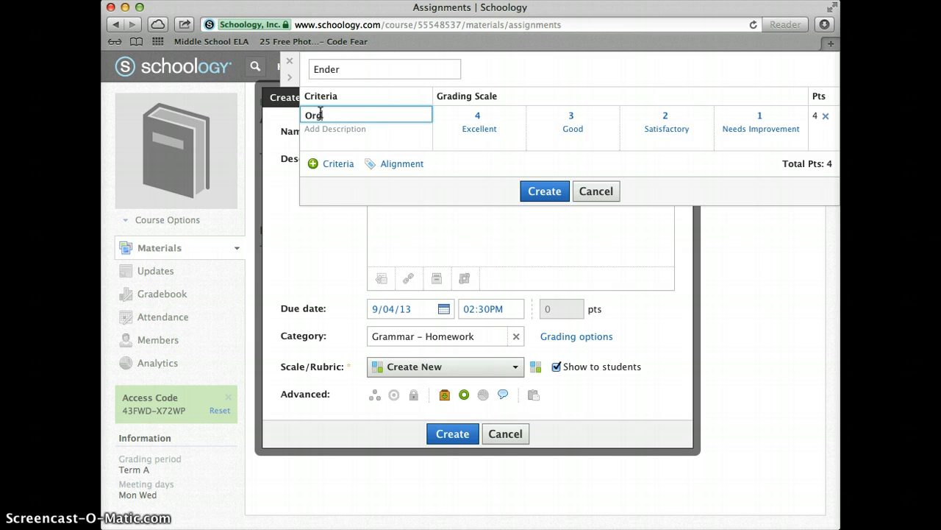
text(anization)
click(343, 134)
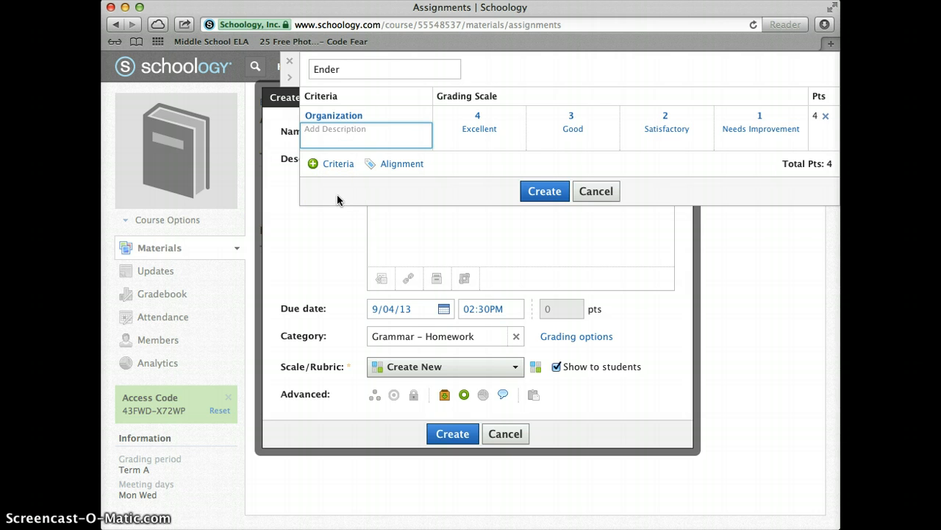
click(313, 164)
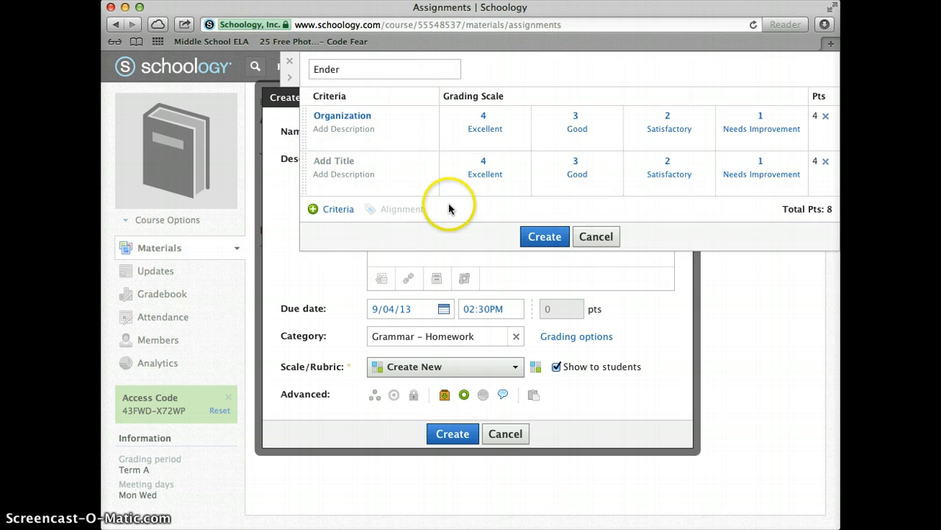
click(594, 238)
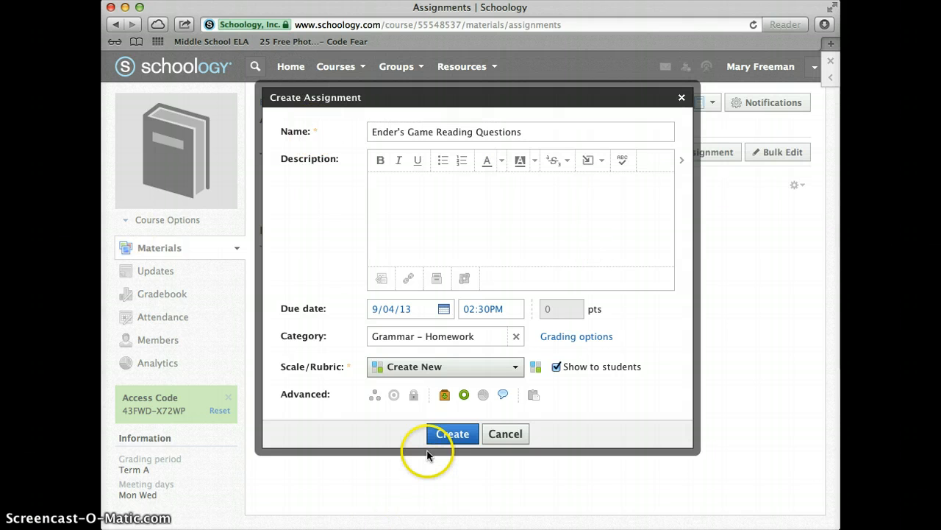
- Set the scale to Numeric and align the assignment to Common Core Grade 7 standards LA.7.CCSS.ELA-Literacy.RL.7.1 and RL.7.3
click(459, 388)
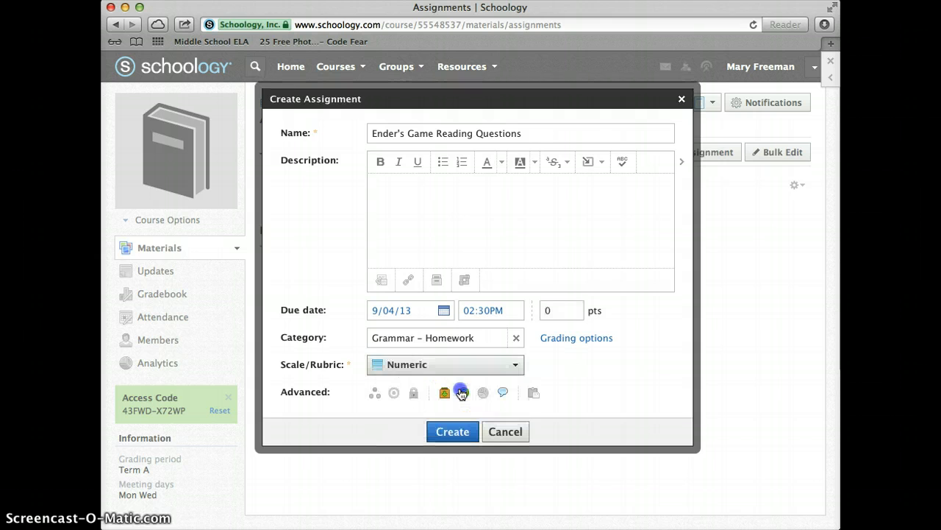
click(395, 397)
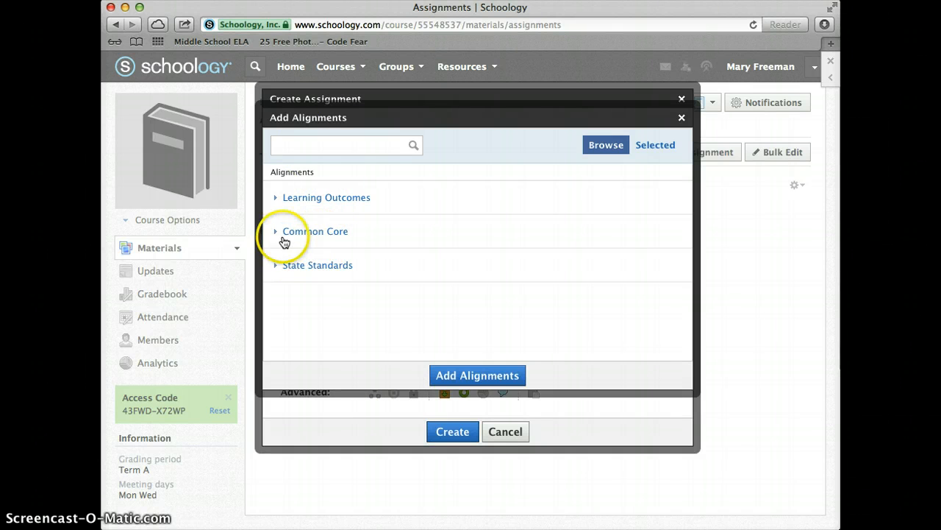
click(305, 232)
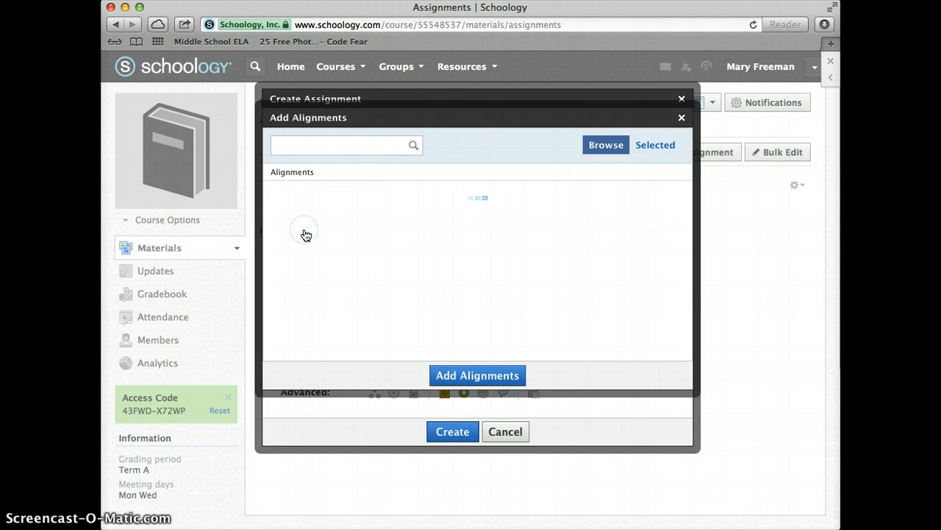
click(368, 199)
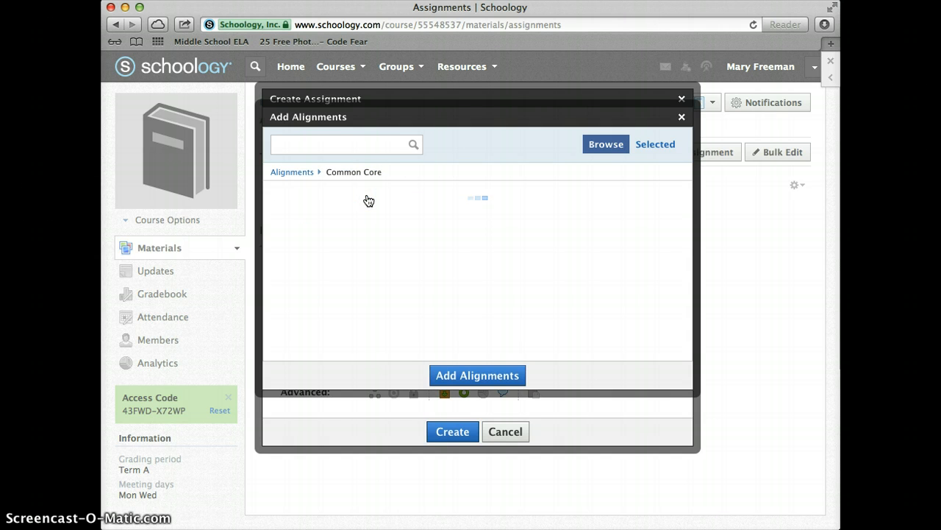
scroll(353, 300, down, 5)
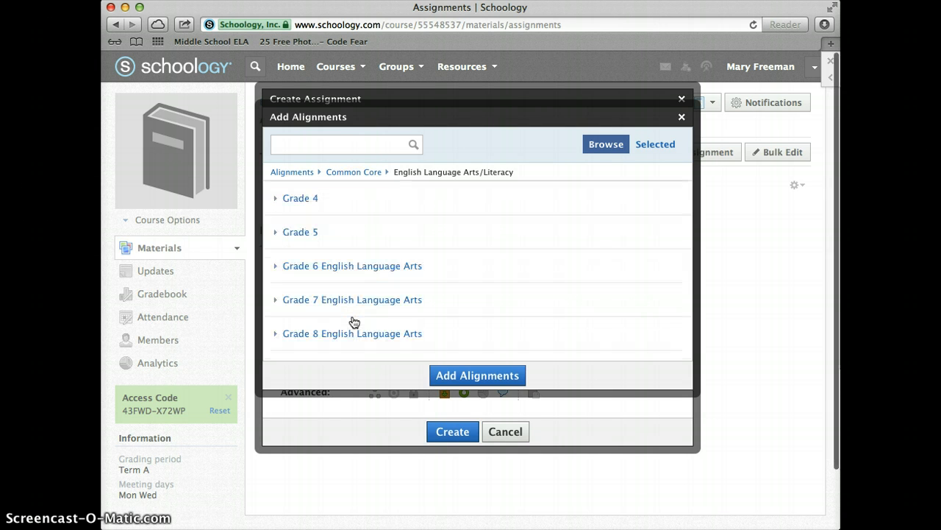
click(339, 300)
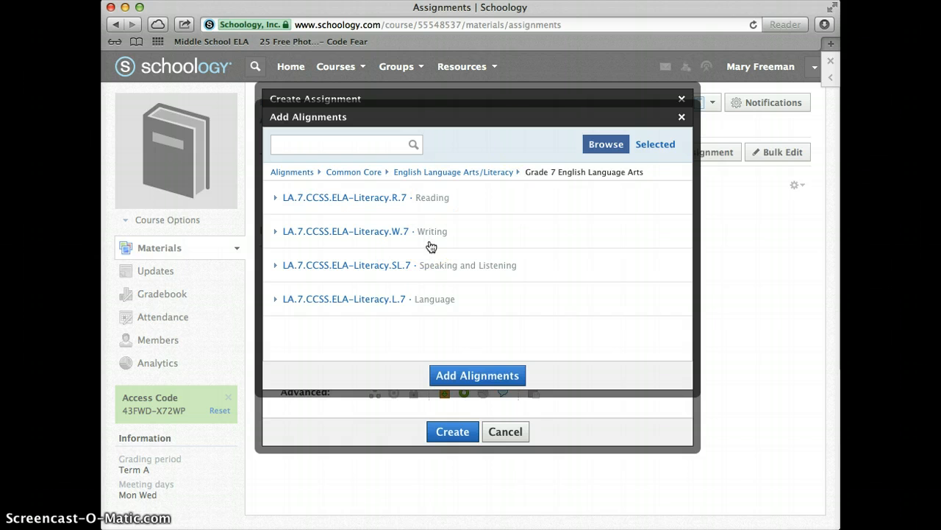
click(355, 198)
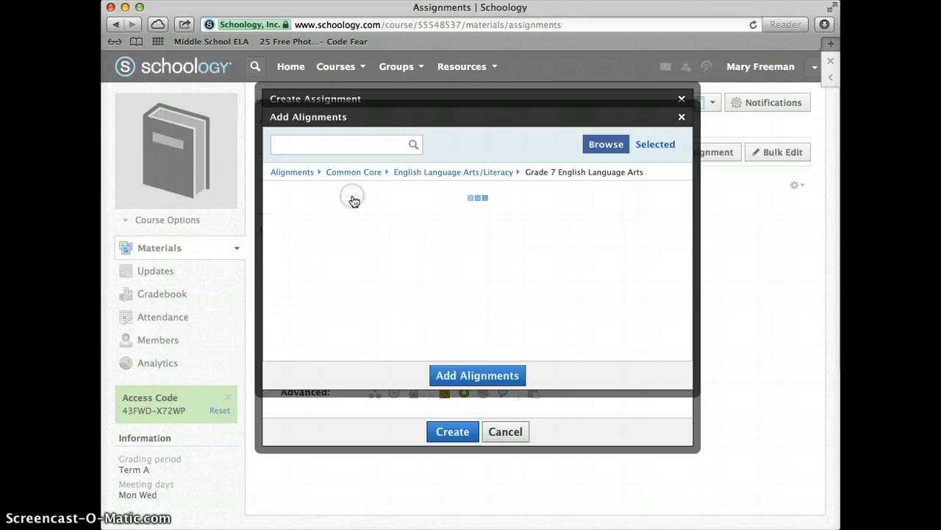
click(353, 202)
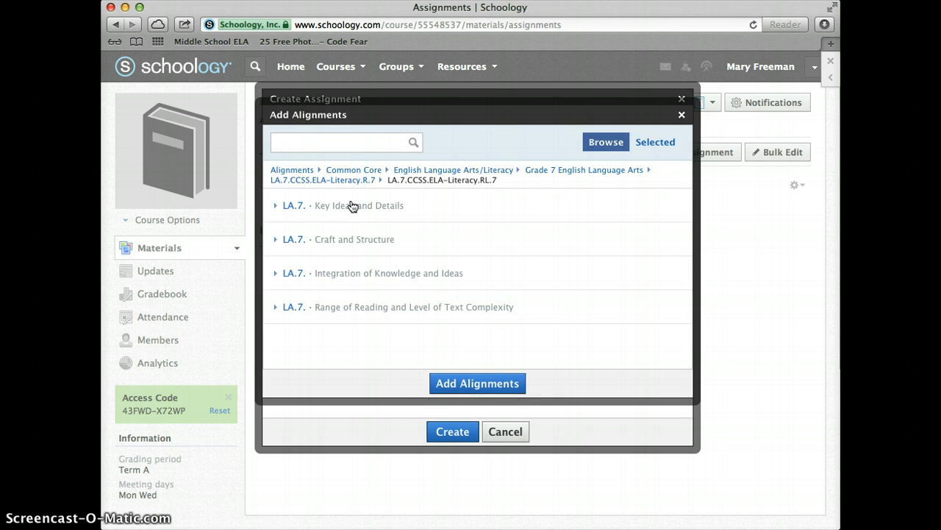
click(352, 205)
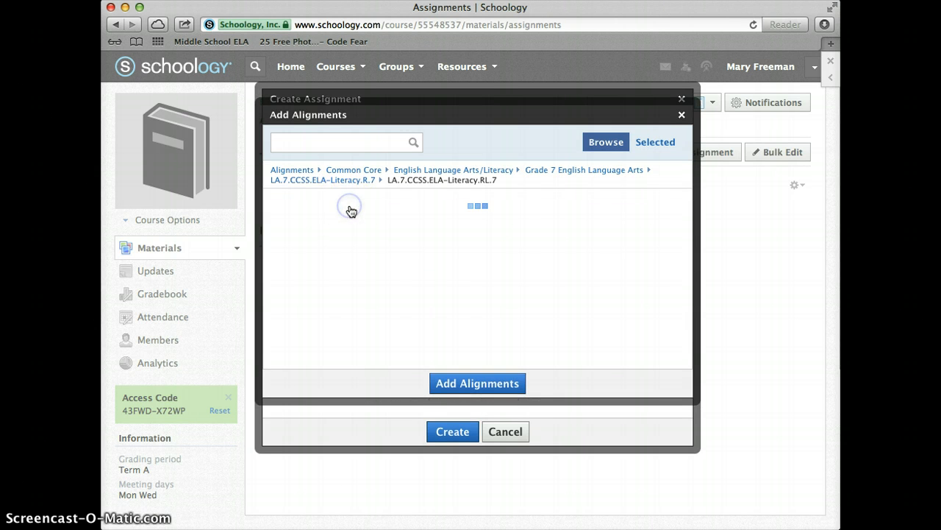
click(435, 215)
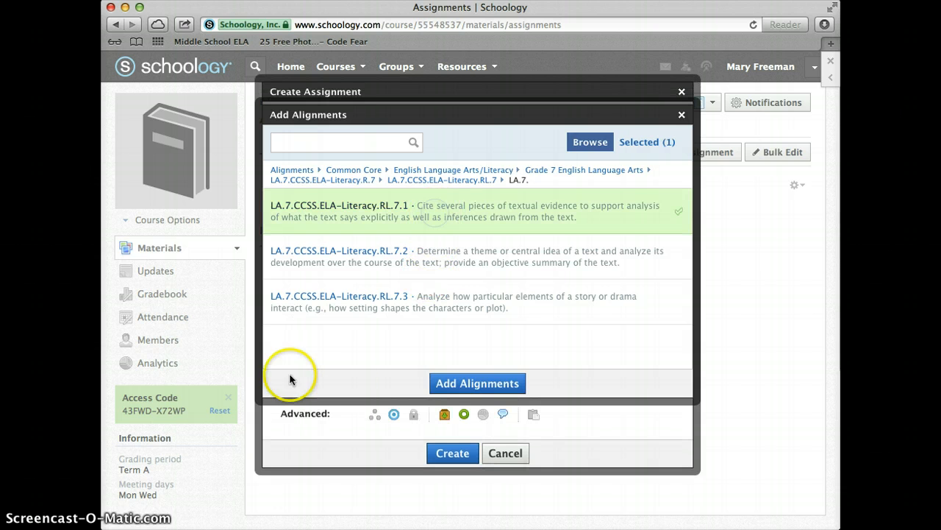
click(418, 305)
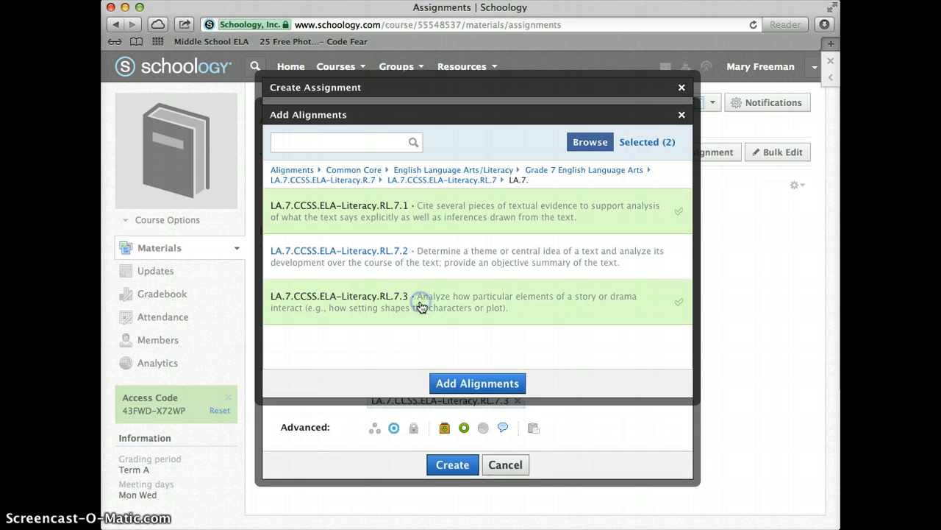
click(466, 382)
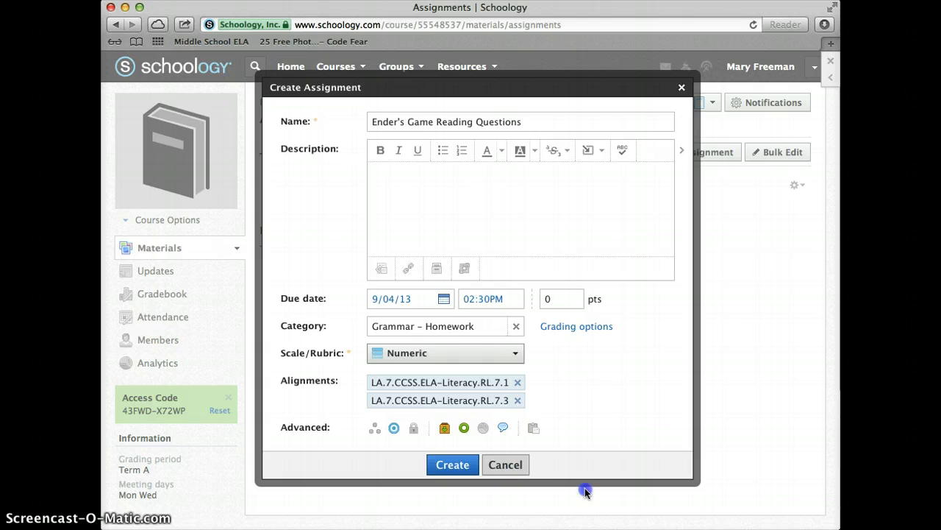
- Create the Ender's Game Reading Questions assignment with the current settings
click(504, 429)
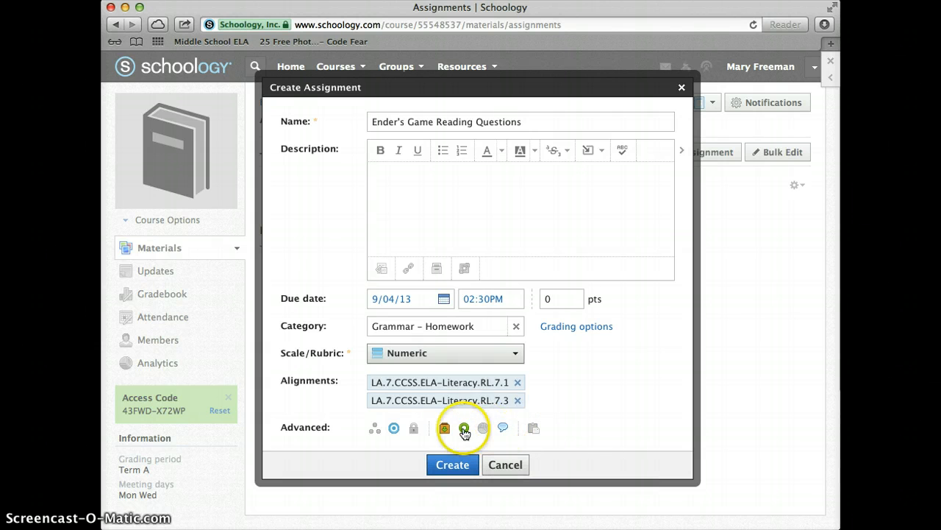
click(503, 429)
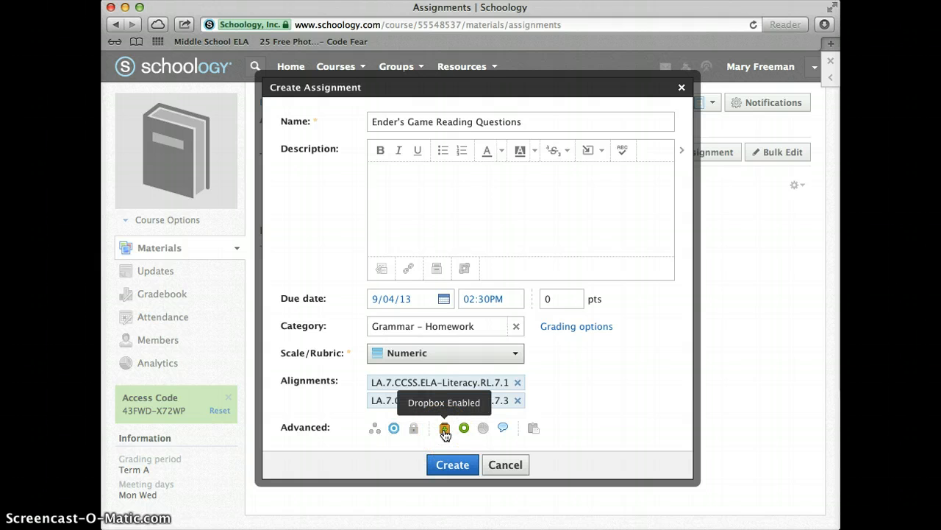
click(520, 466)
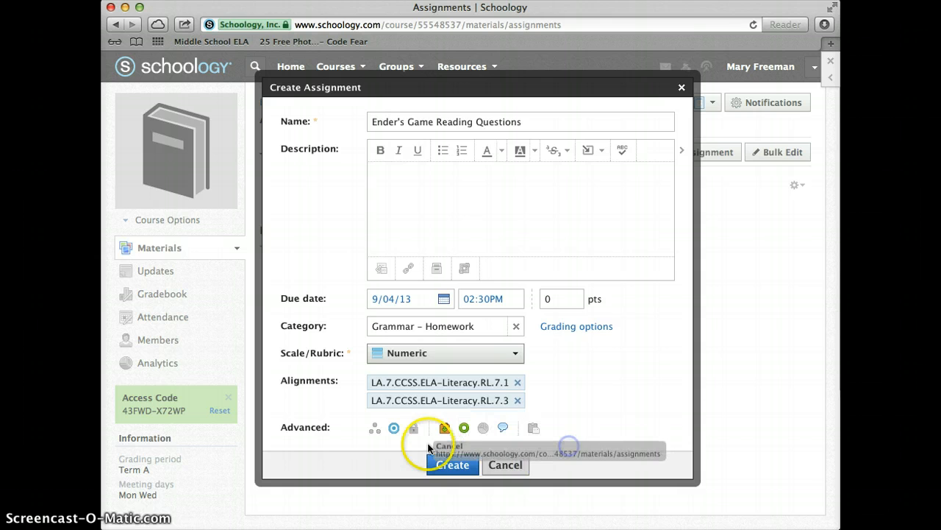
click(441, 467)
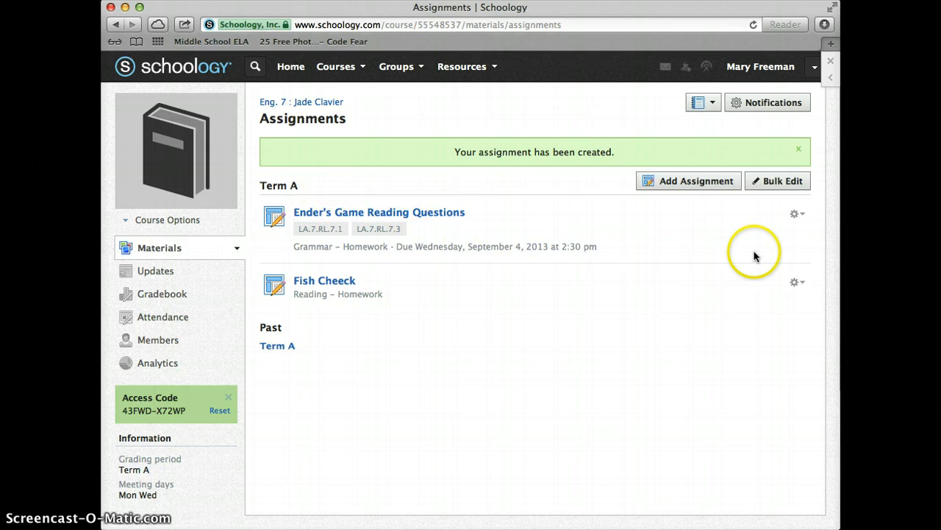
- Delete the Ender's Game Reading Questions assignment from the course's assignment list
click(796, 214)
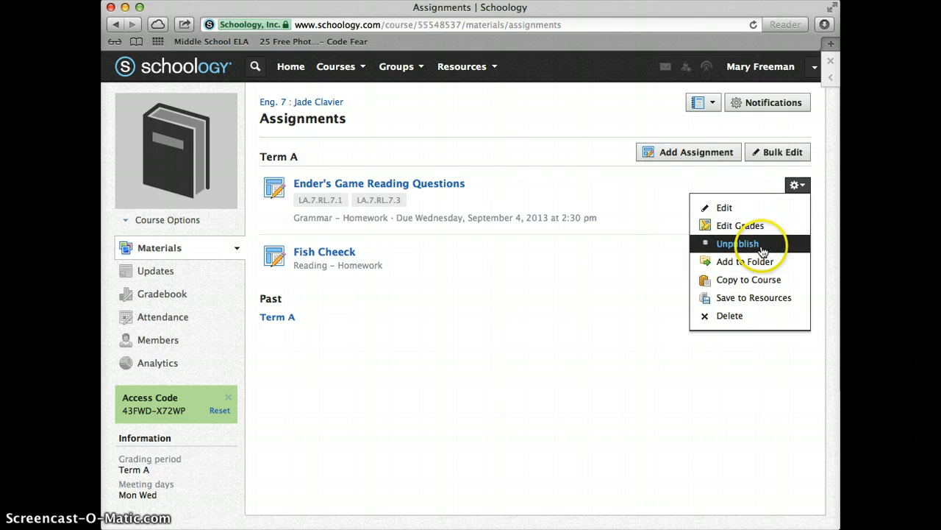
click(751, 297)
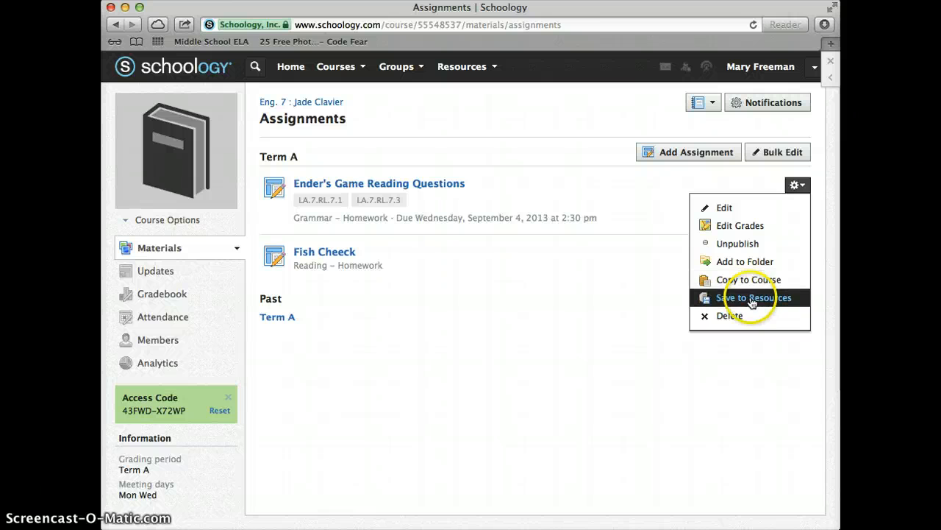
click(719, 316)
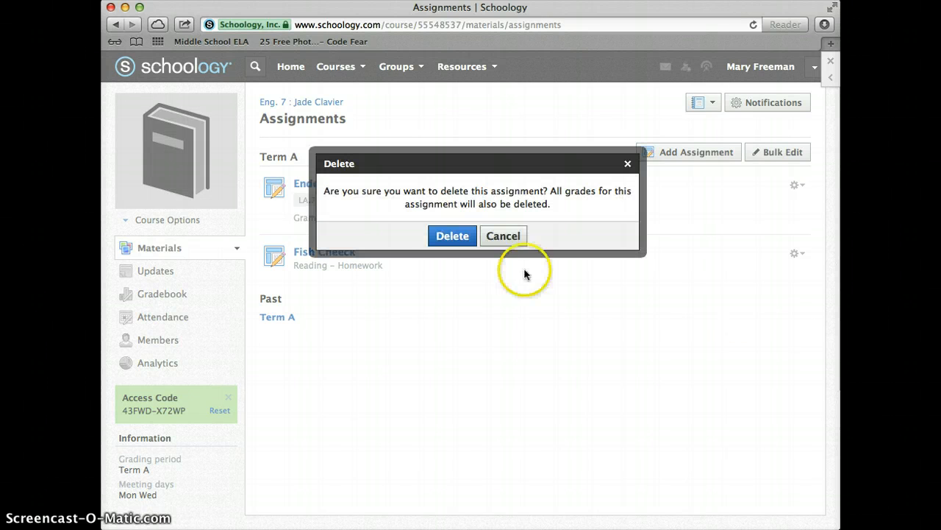
click(442, 236)
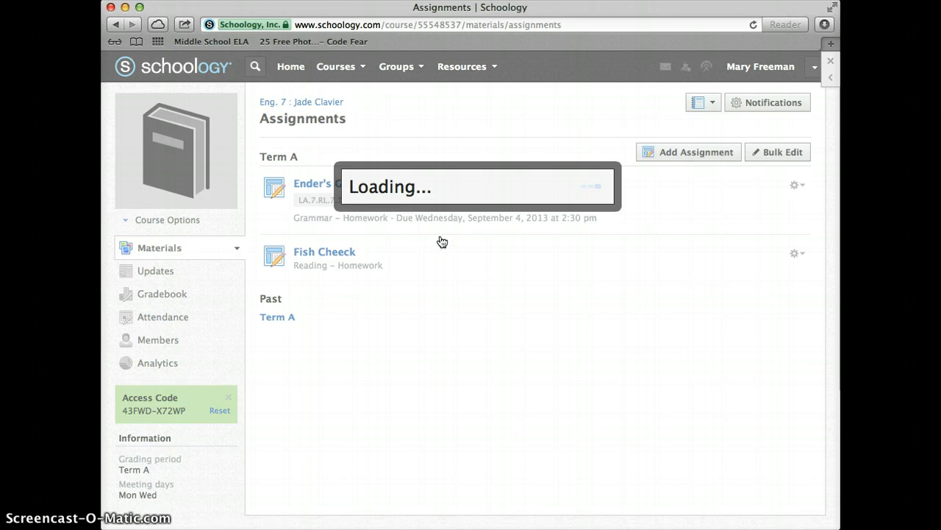